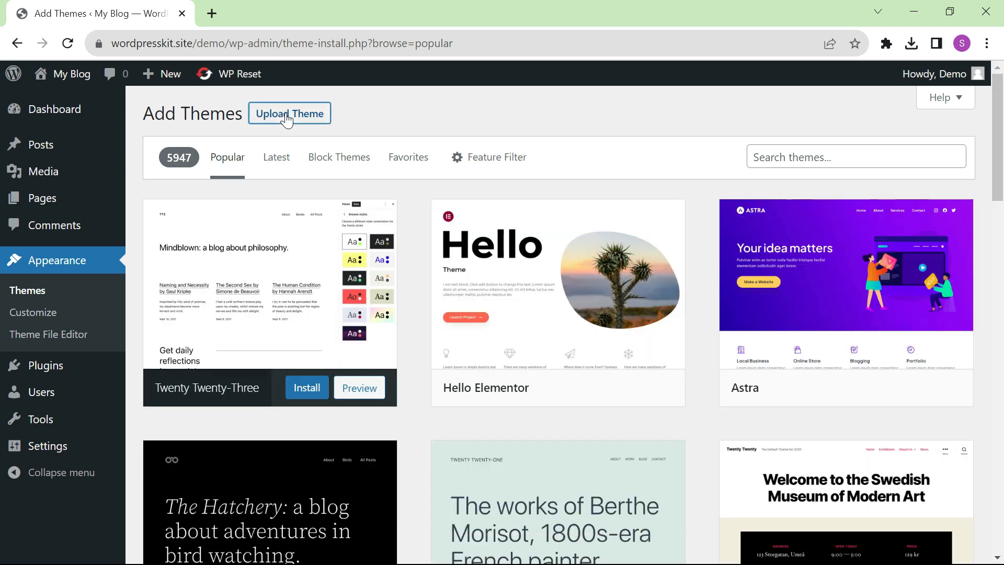
Upload the theme archive pizzan.zip from the final pizzan folder, then install and activate the theme.
click(286, 115)
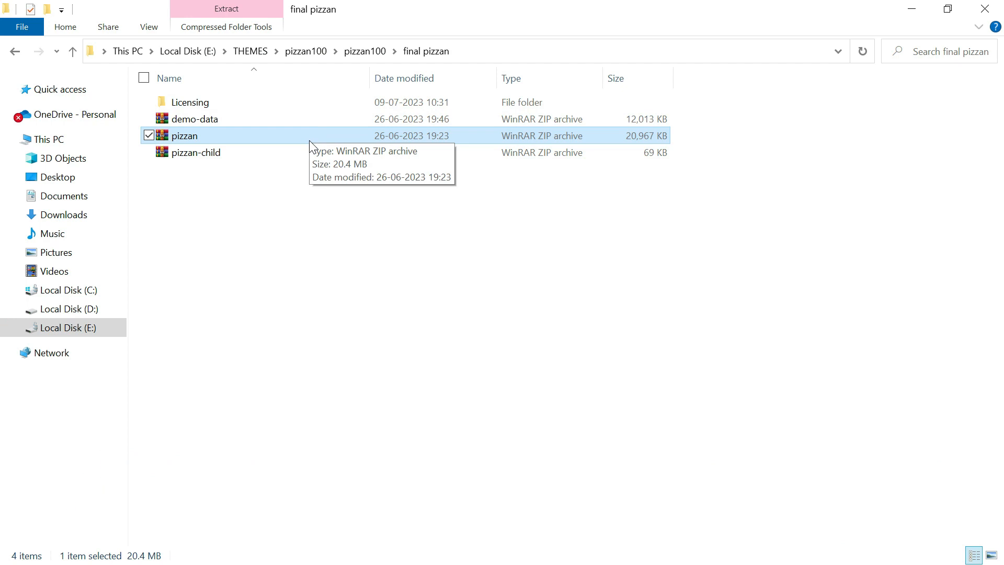
drag(323, 137, 337, 321)
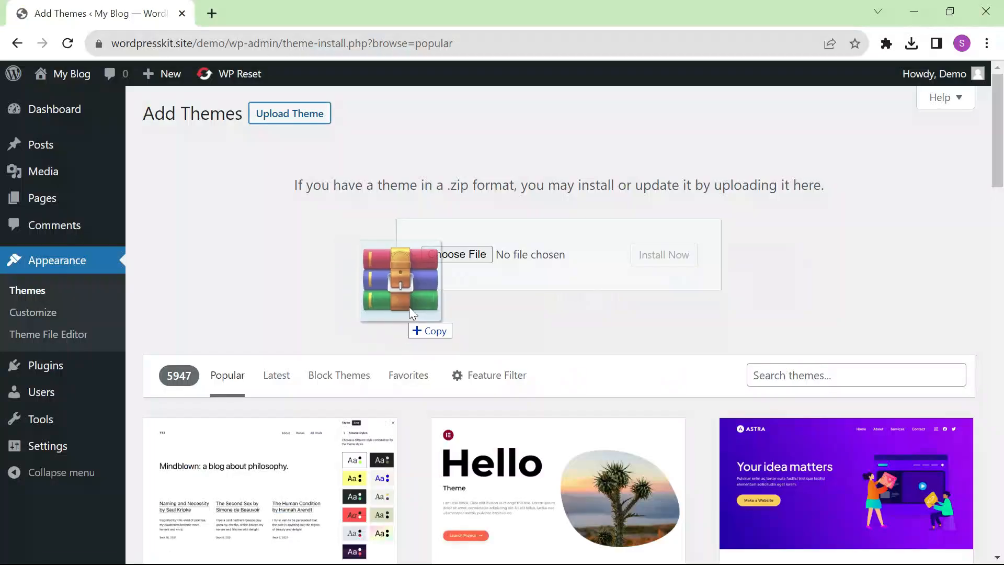
drag(411, 309, 462, 253)
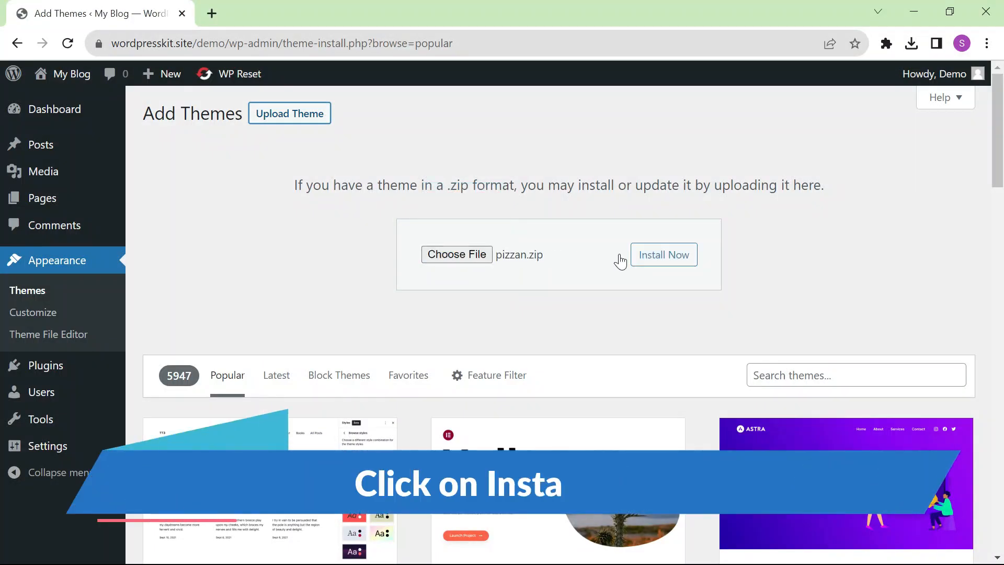
click(664, 256)
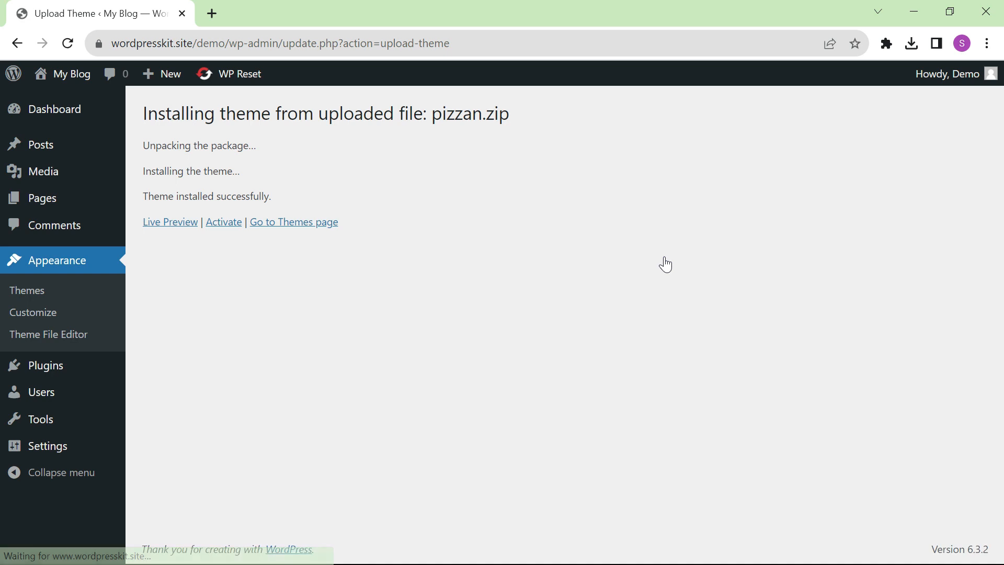
click(226, 223)
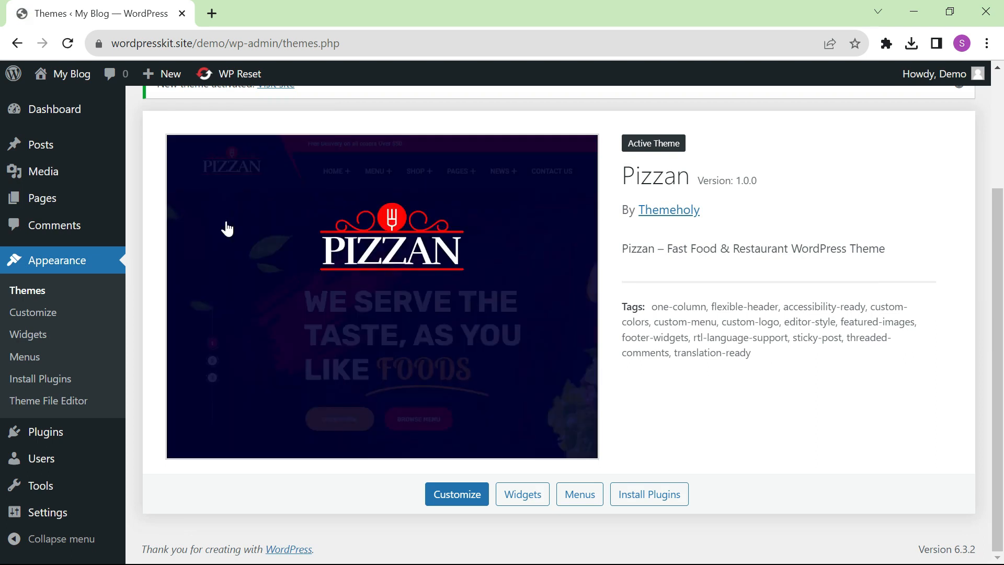
Open the theme's required plugins list and bulk-install all of the listed plugins.
scroll(226, 229, up, 3)
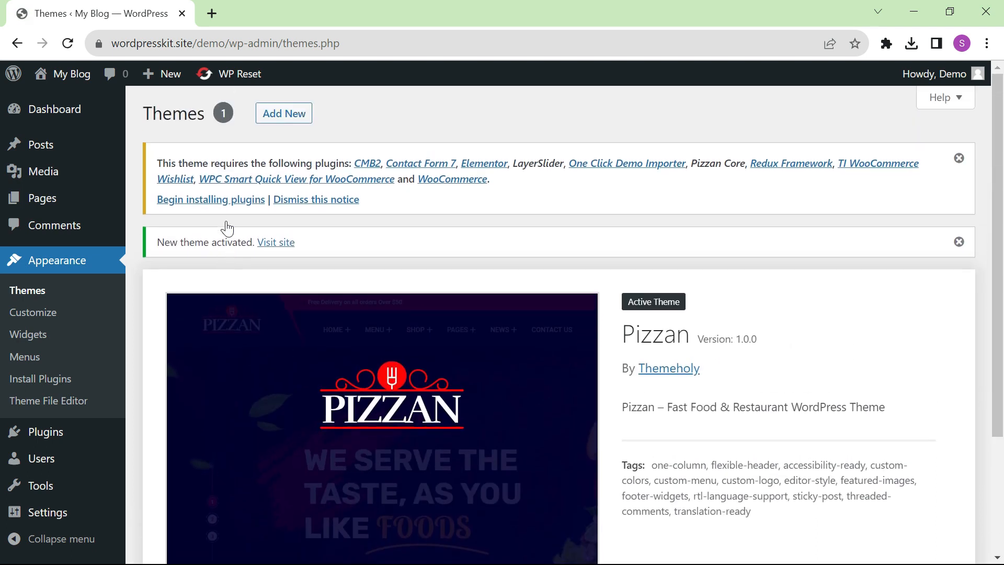
click(205, 200)
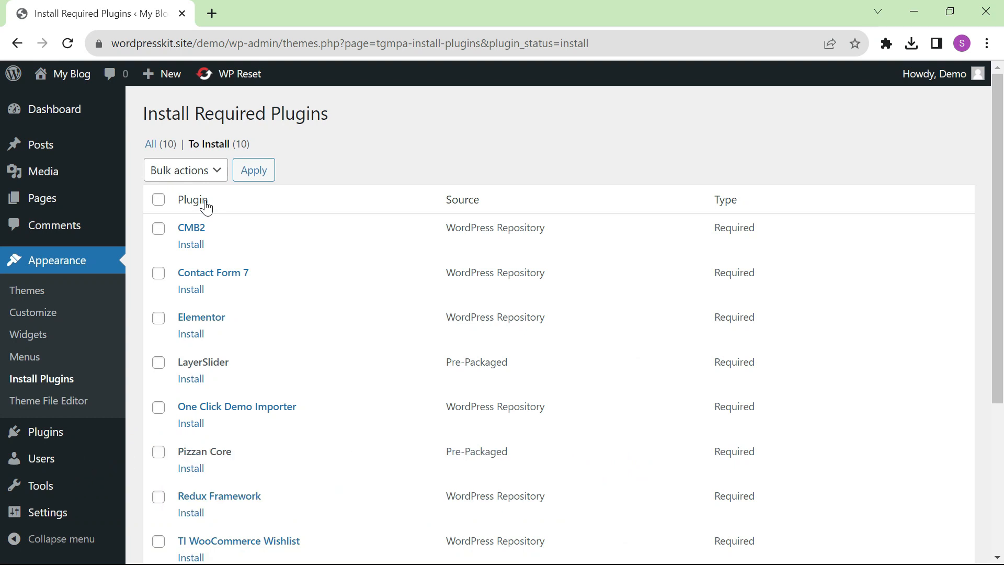
click(158, 199)
click(185, 172)
click(174, 207)
click(254, 171)
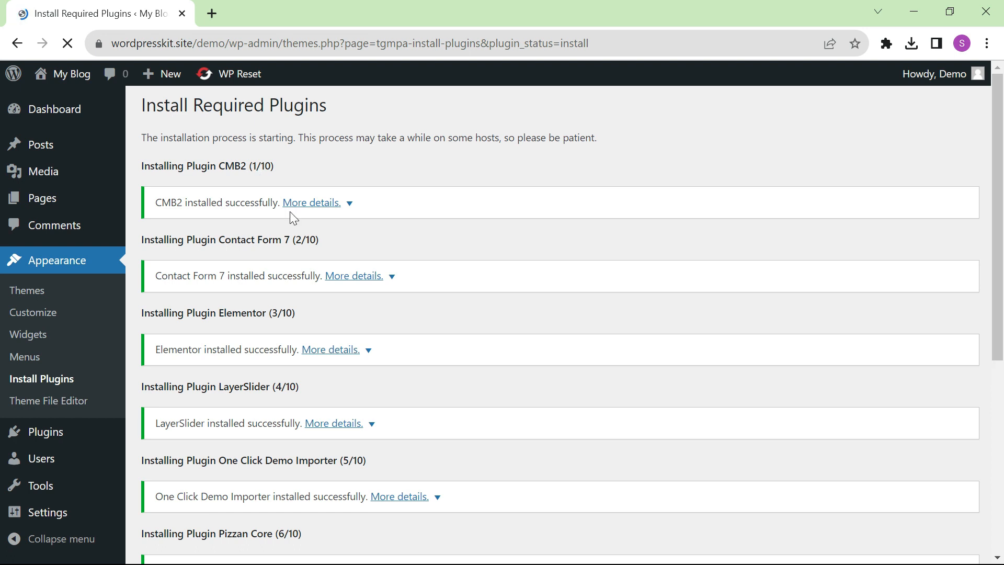
Return to the required plugins installer, bulk-activate all the plugins and close the Elementor onboarding page.
scroll(381, 339, down, 6)
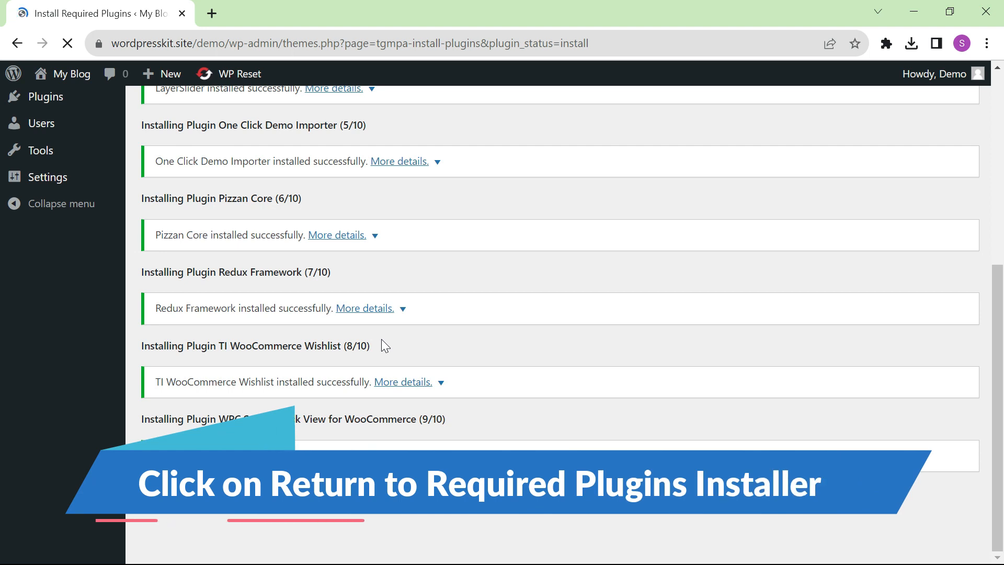
scroll(381, 338, down, 1)
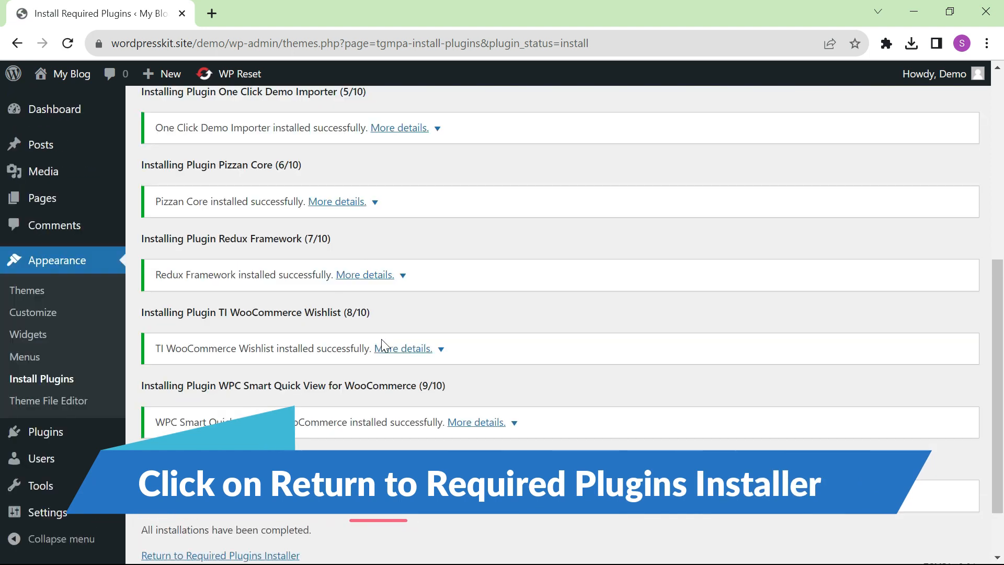
scroll(381, 338, down, 1)
click(256, 481)
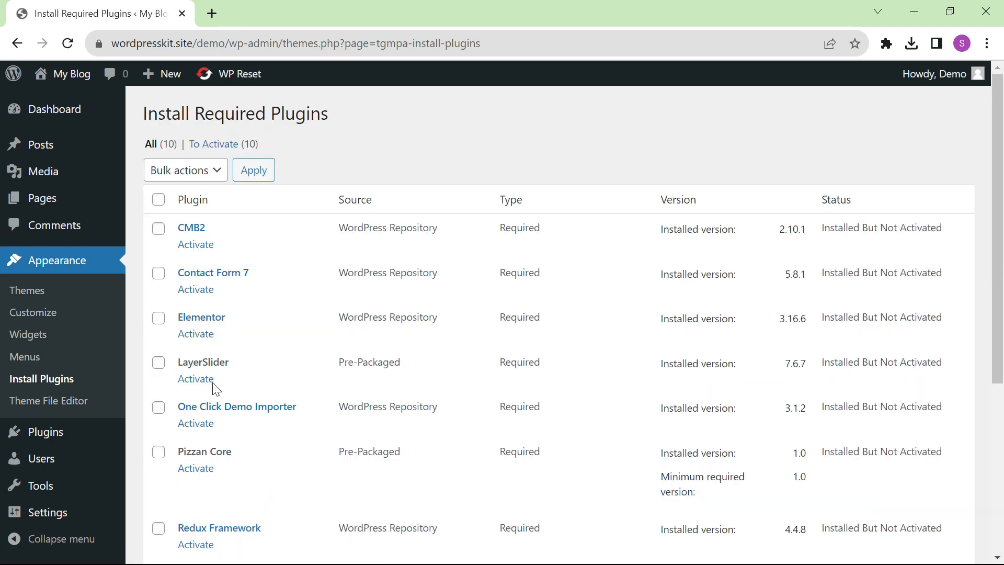
click(158, 200)
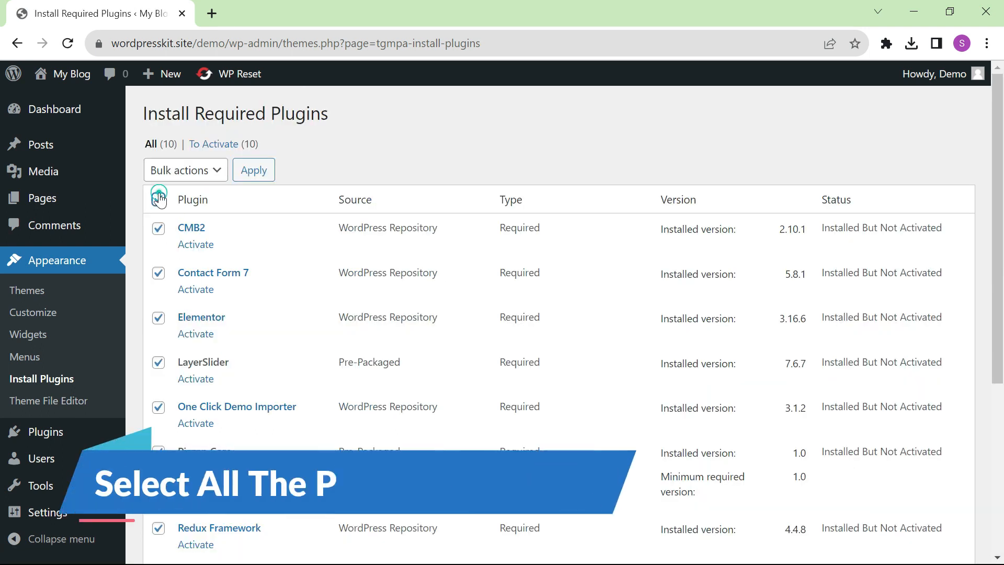
click(194, 170)
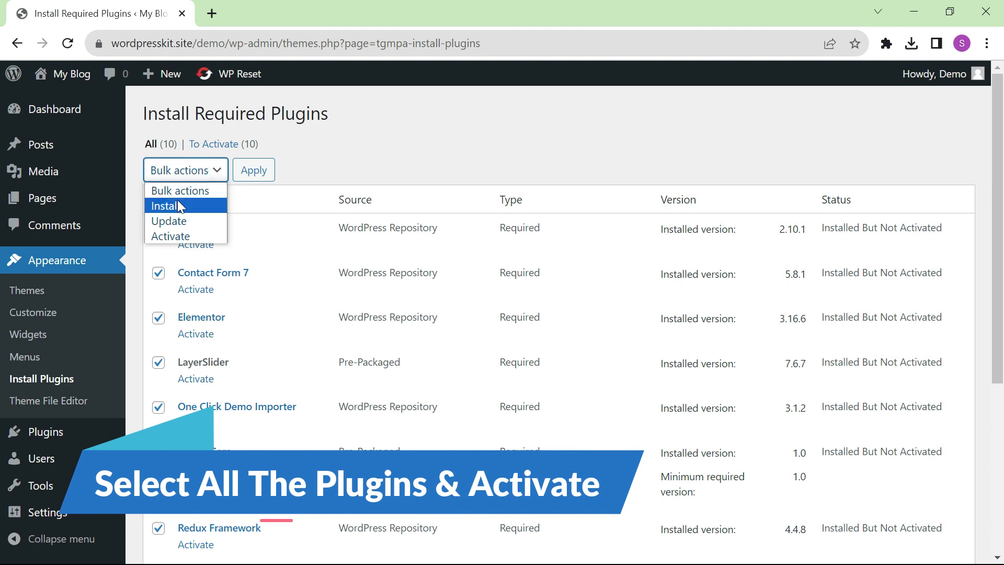
click(173, 236)
click(256, 176)
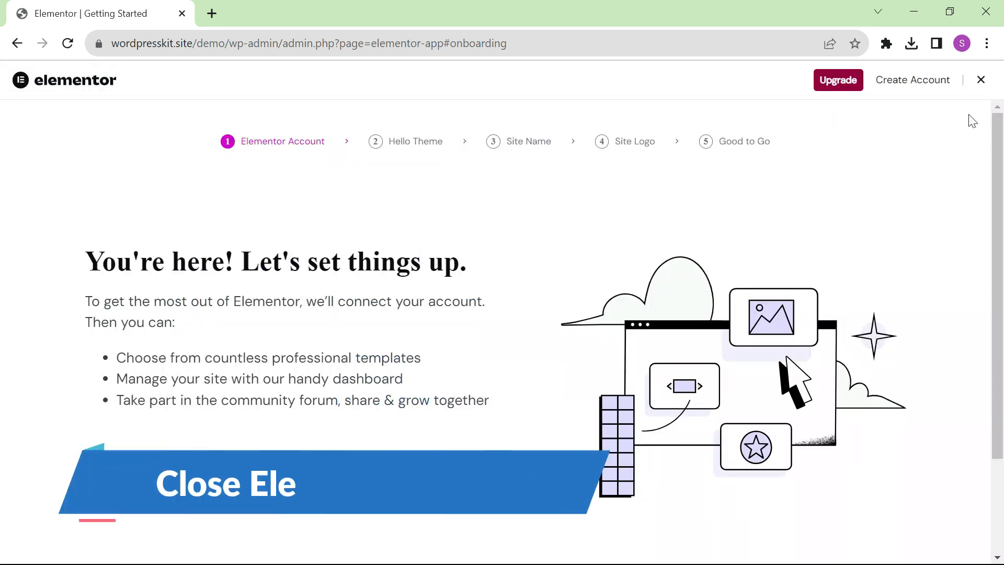
click(981, 80)
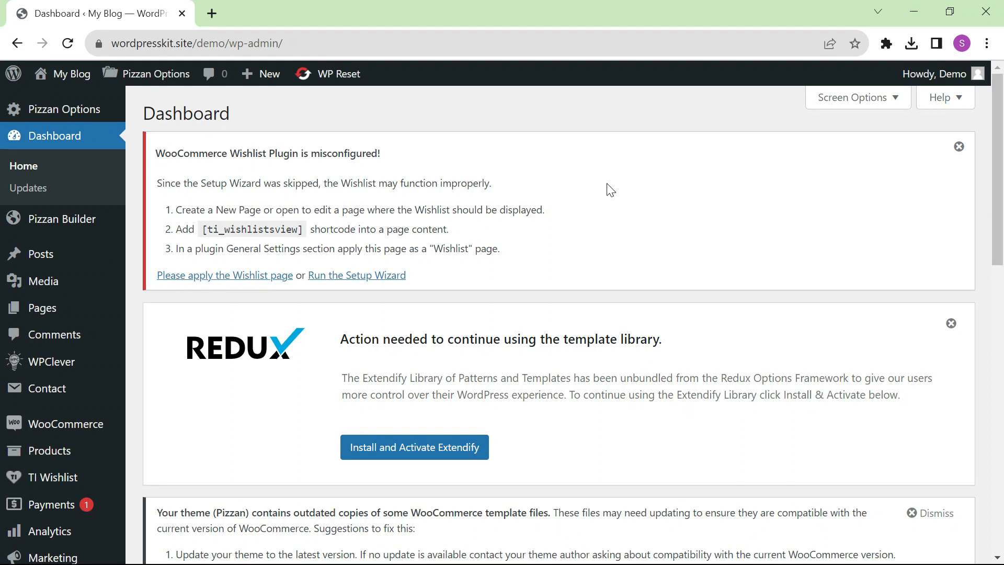
Open the site's front end in a new browser tab and look through the home page.
mouse_move(74, 78)
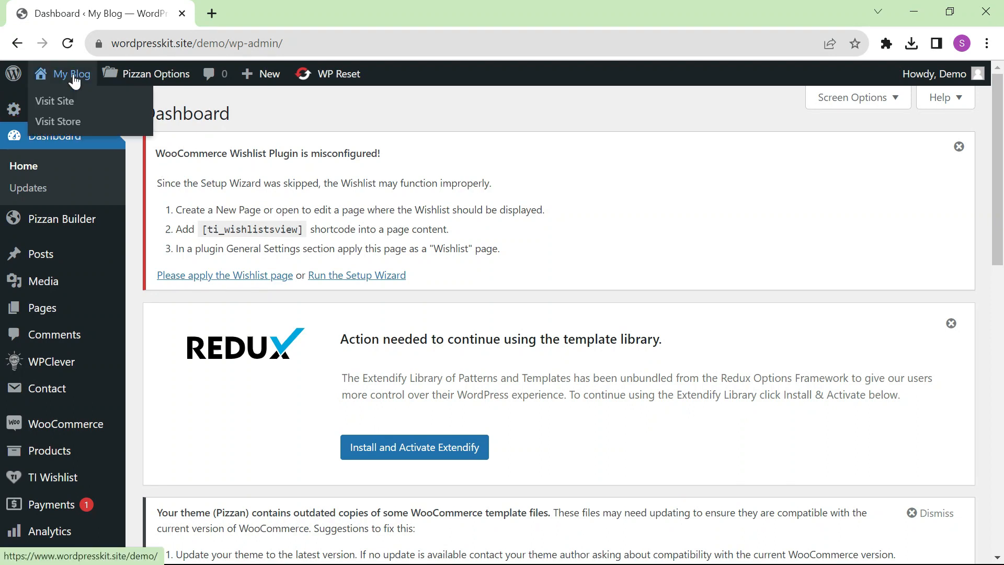
right_click(70, 101)
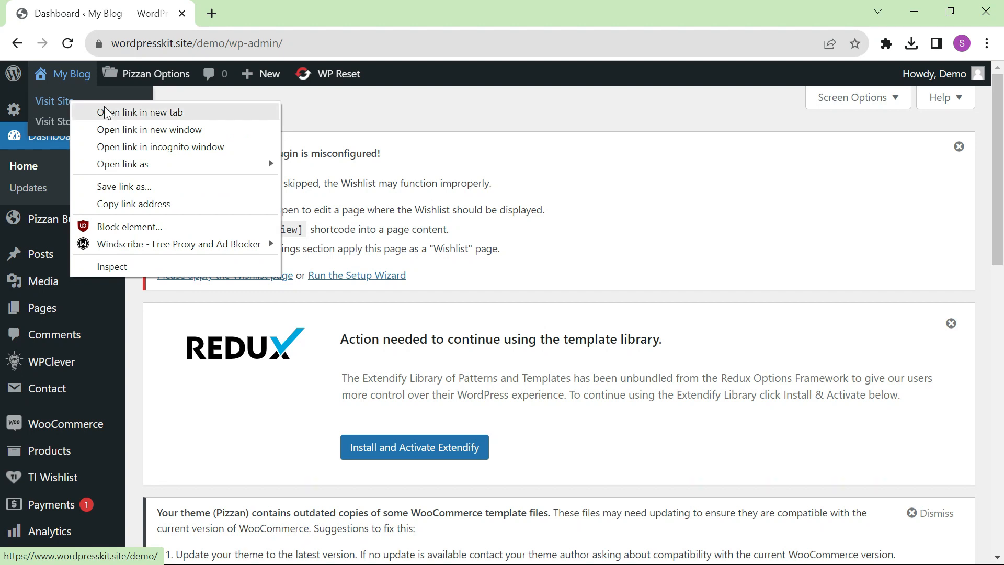
click(108, 107)
click(247, 7)
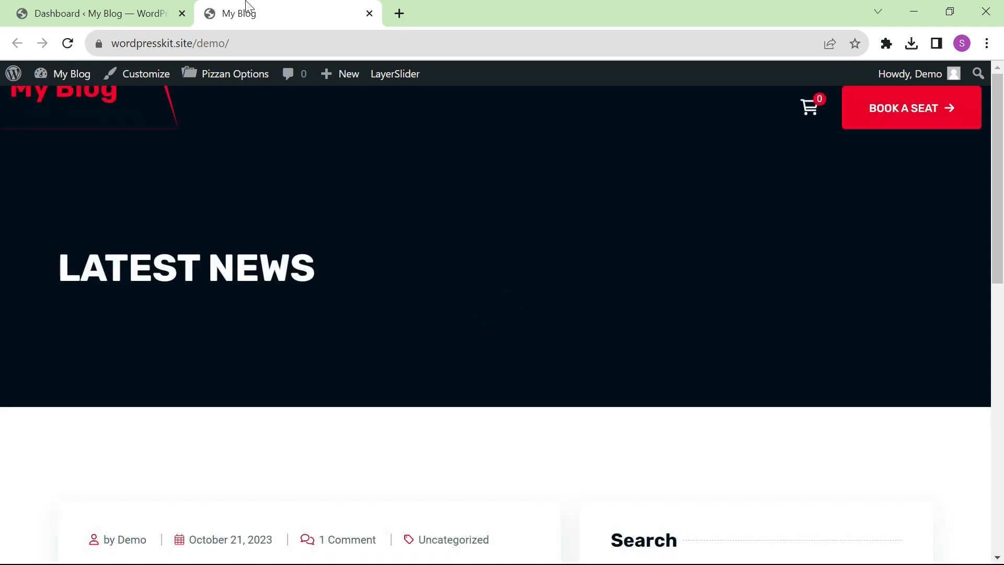
scroll(186, 218, down, 10)
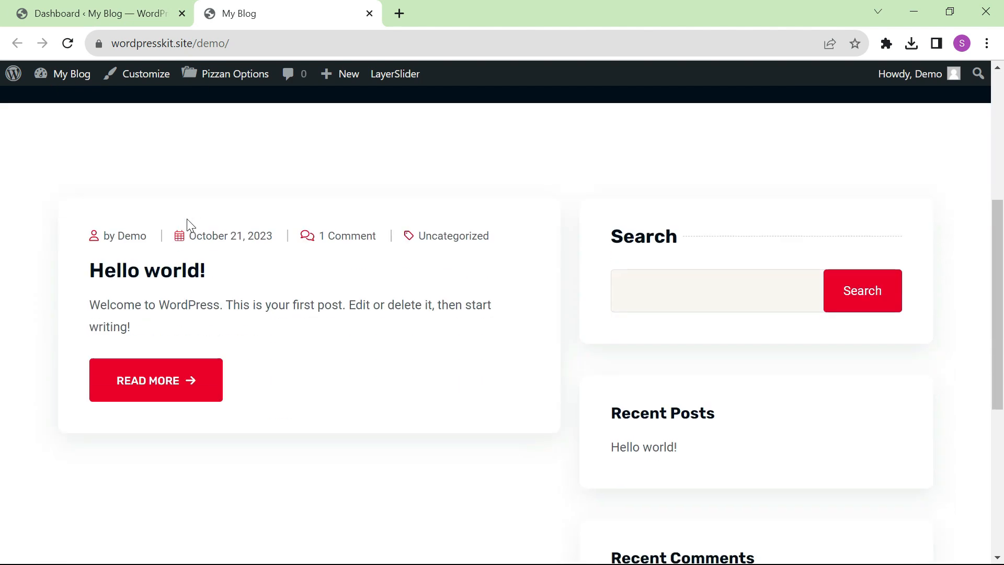
scroll(188, 224, down, 4)
scroll(188, 224, up, 15)
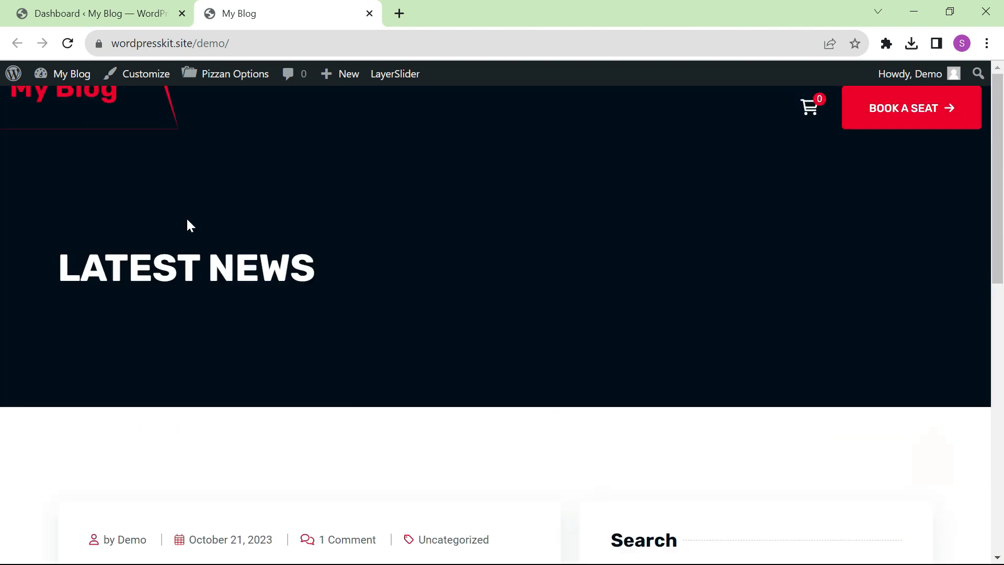
Return to the admin dashboard and start the Pizzan demo data import from the theme's One Click Demo Import page.
click(121, 8)
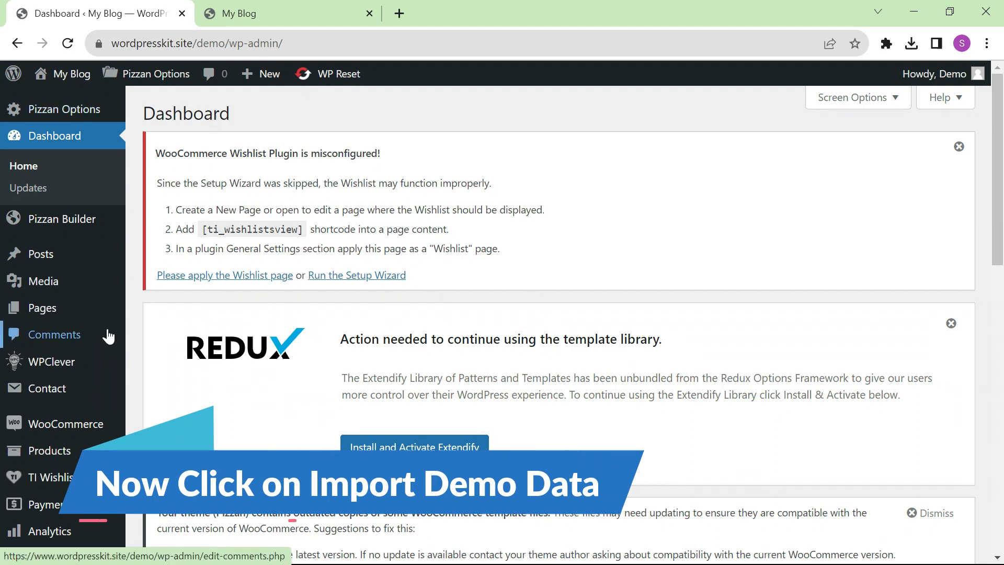
scroll(108, 335, down, 3)
scroll(108, 335, down, 4)
mouse_move(93, 375)
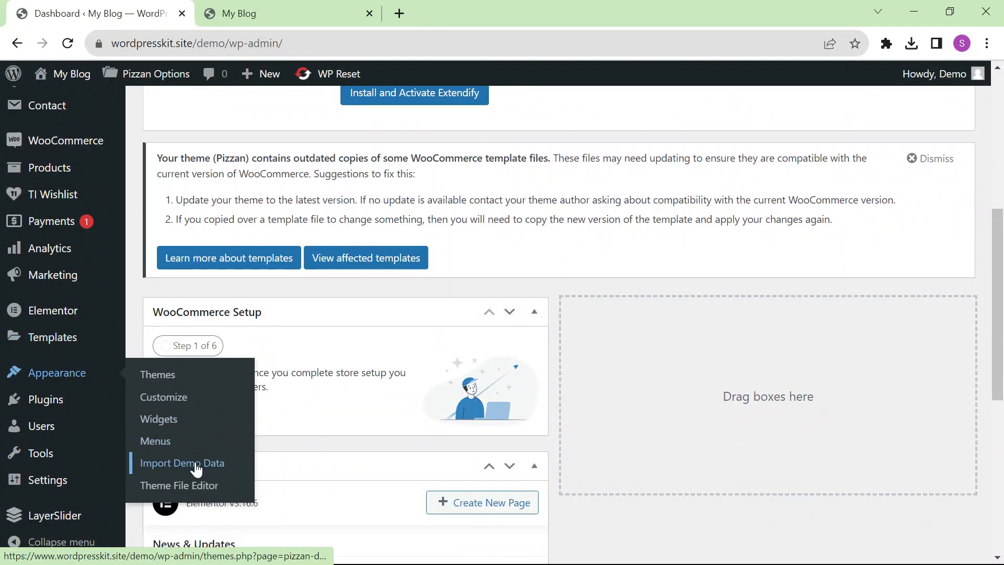
click(195, 463)
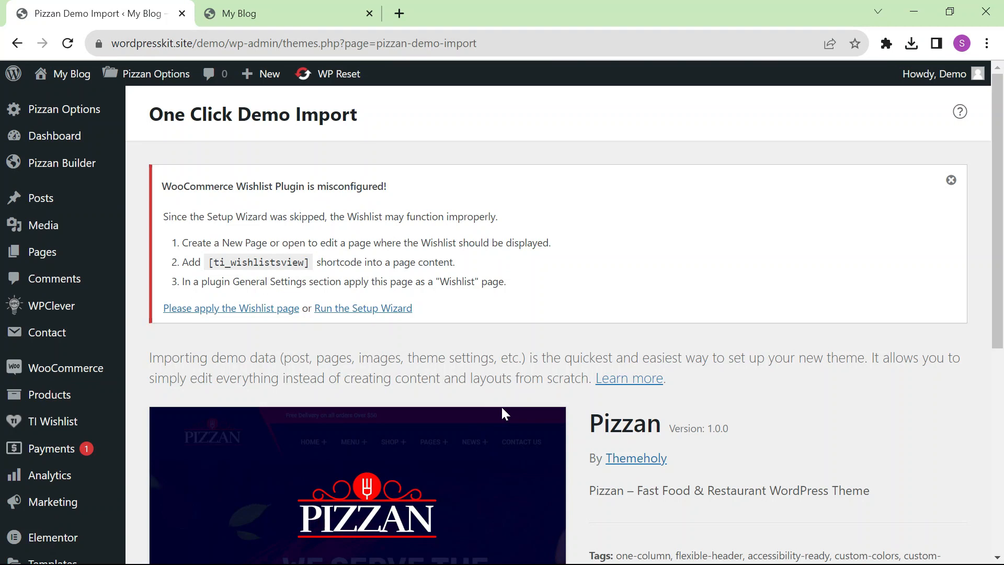
scroll(501, 409, down, 6)
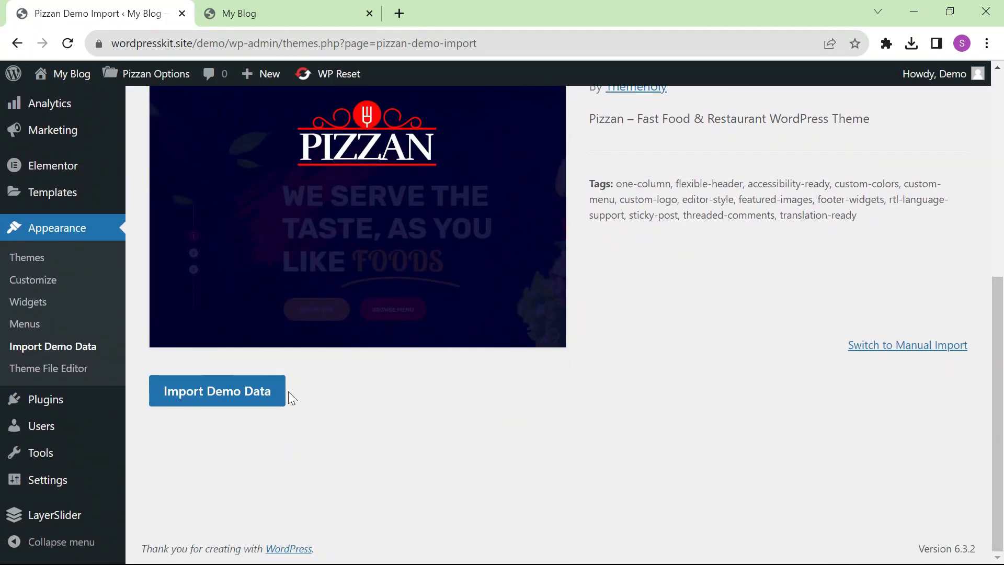
click(250, 398)
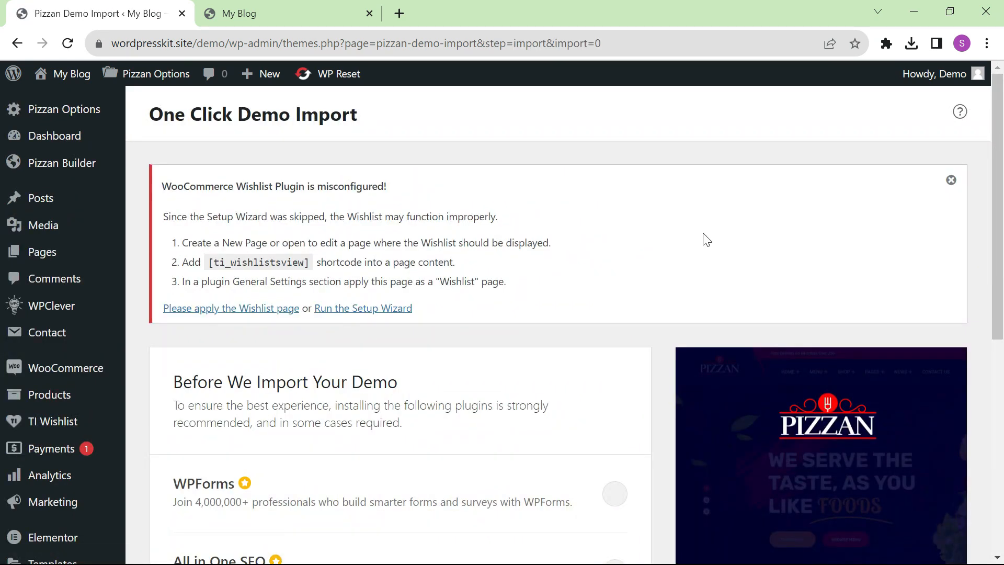
Dismiss the wishlist notice, select WPForms, All in One SEO and MonsterInsights, and continue with the demo import.
click(951, 181)
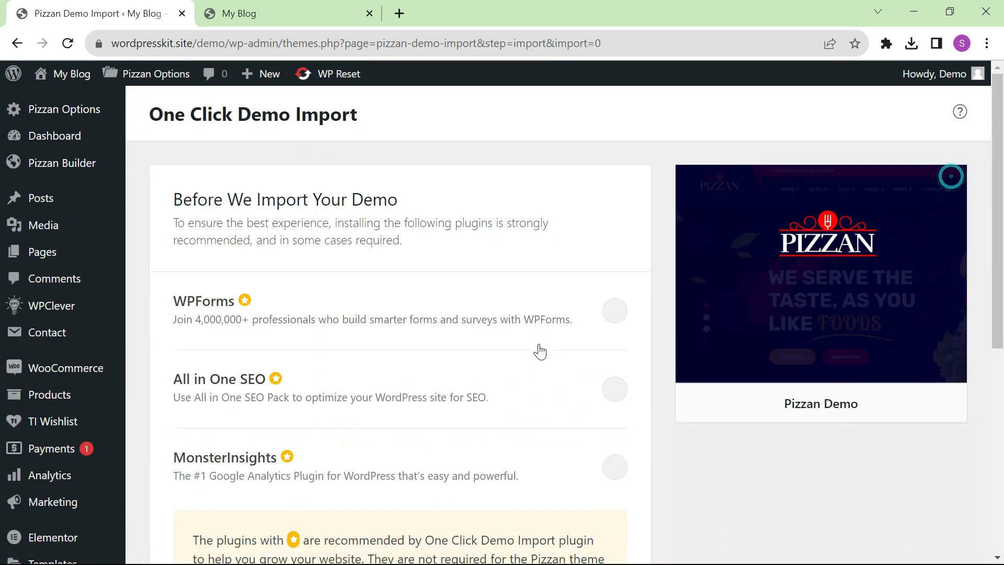
scroll(544, 342, down, 2)
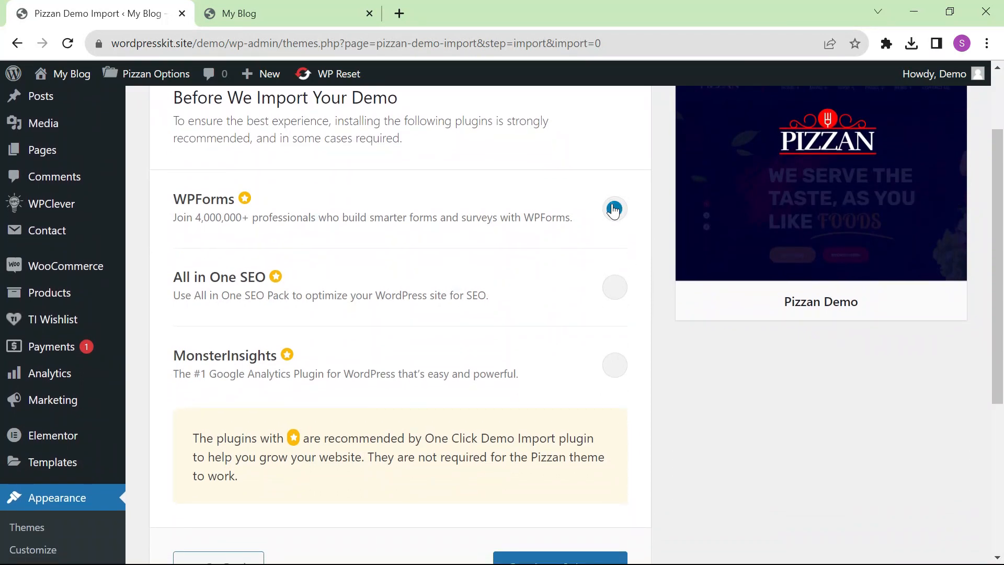
click(615, 290)
click(616, 366)
scroll(615, 381, down, 2)
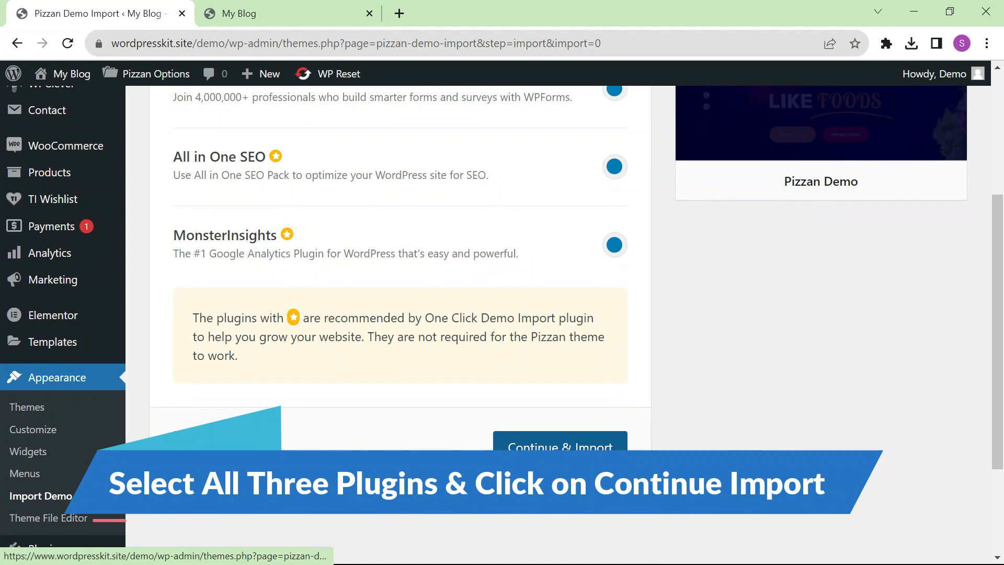
click(567, 449)
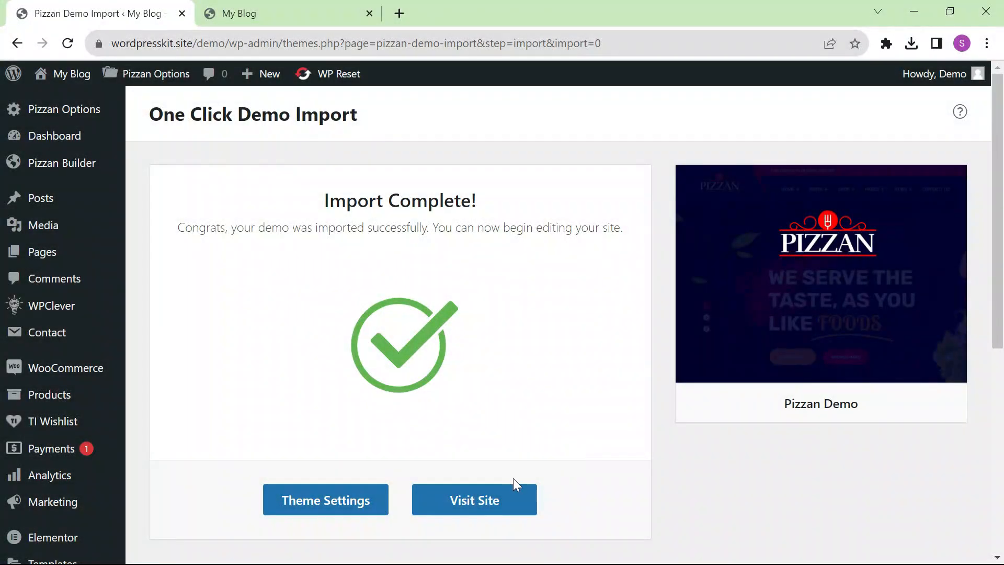
Visit the site and examine the imported demo home page down to its footer.
click(486, 502)
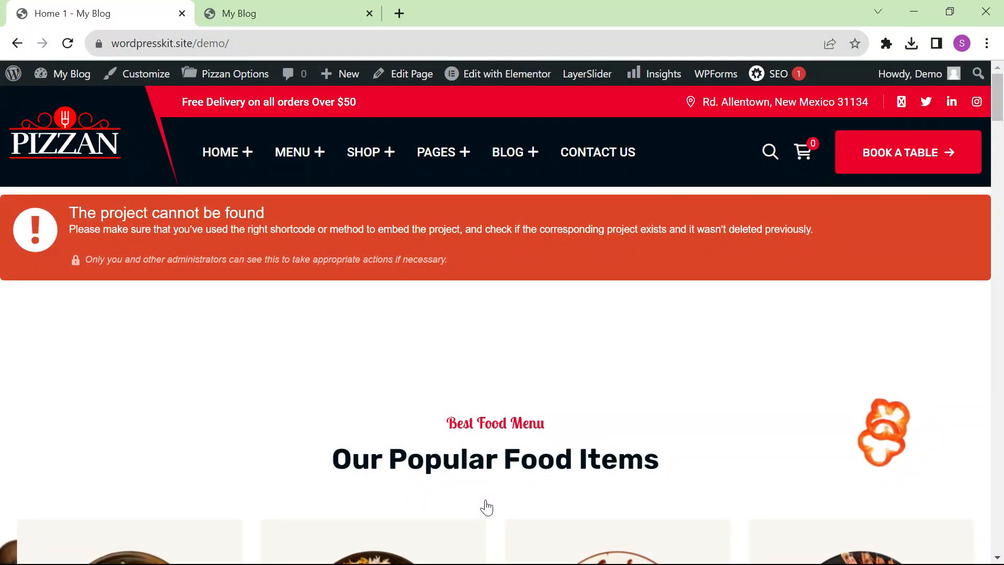
scroll(486, 506, down, 10)
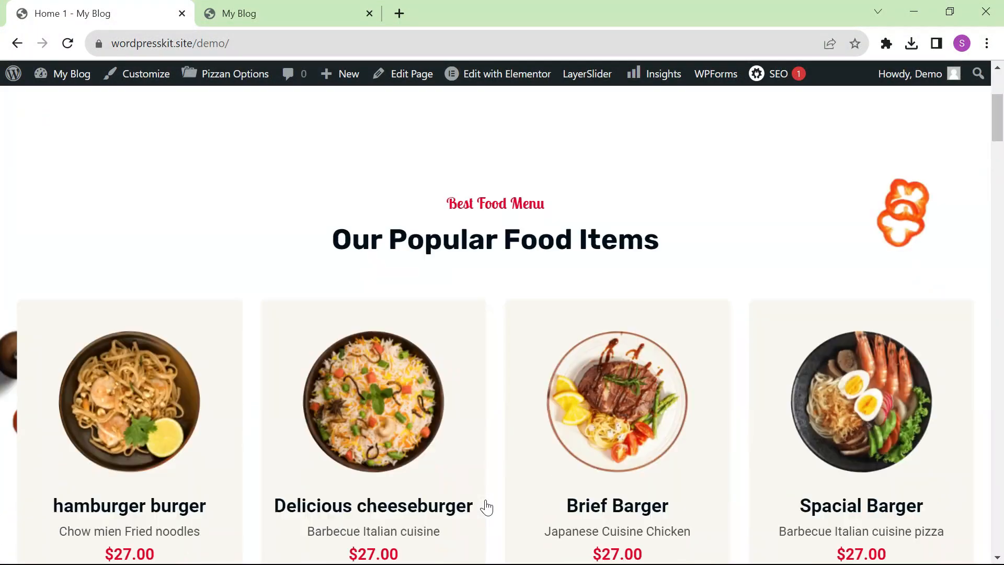
scroll(486, 506, down, 20)
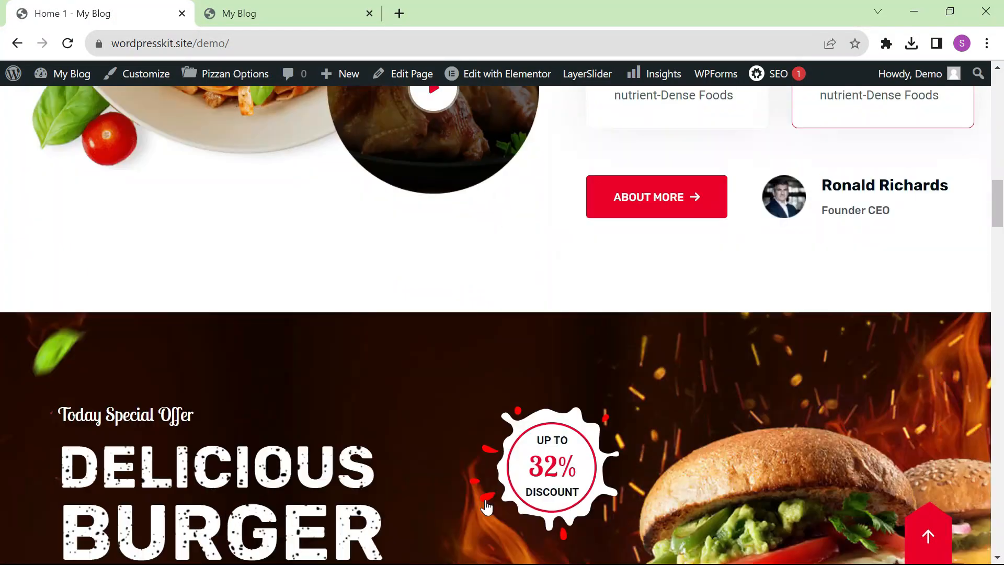
scroll(486, 506, down, 15)
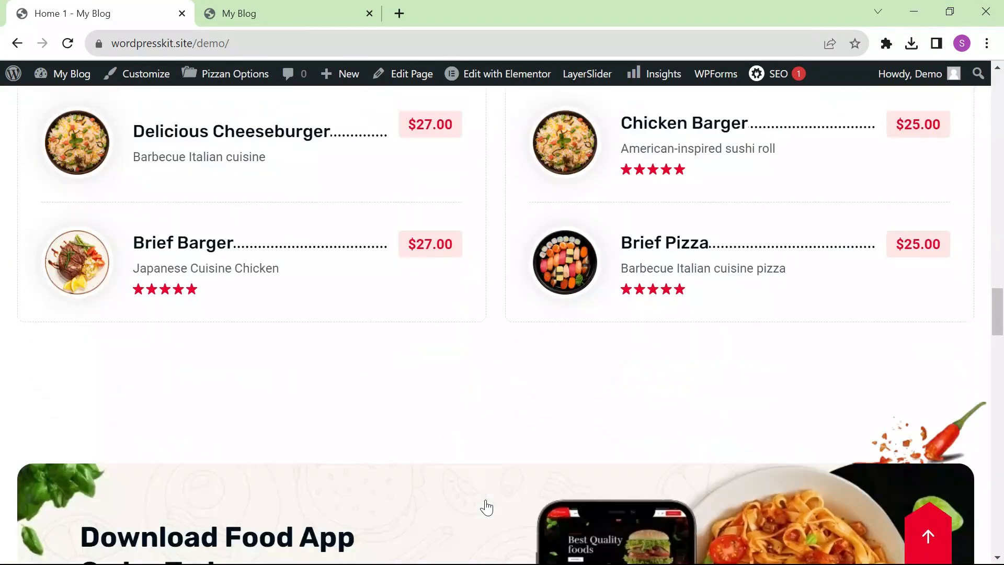
scroll(486, 506, down, 20)
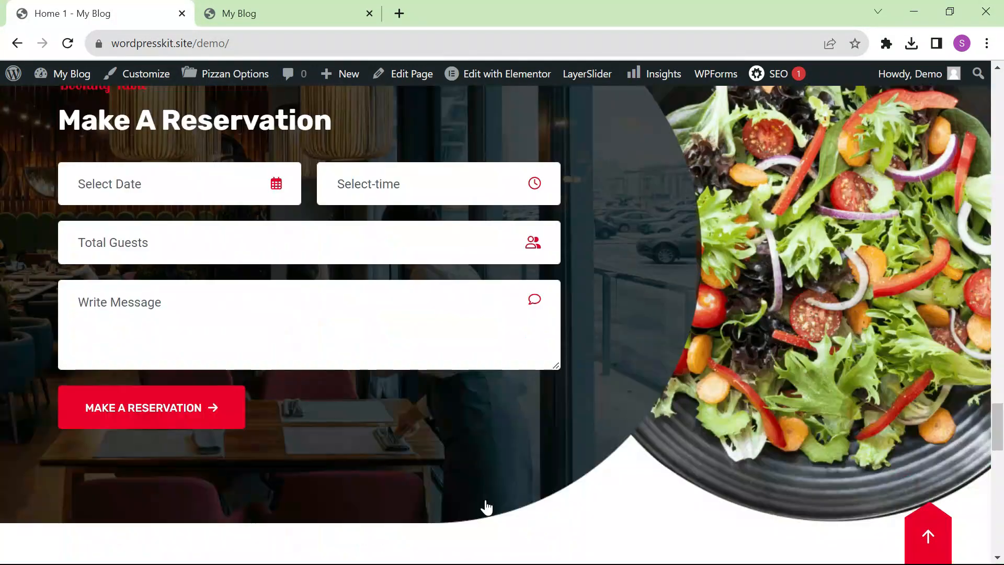
scroll(486, 506, down, 5)
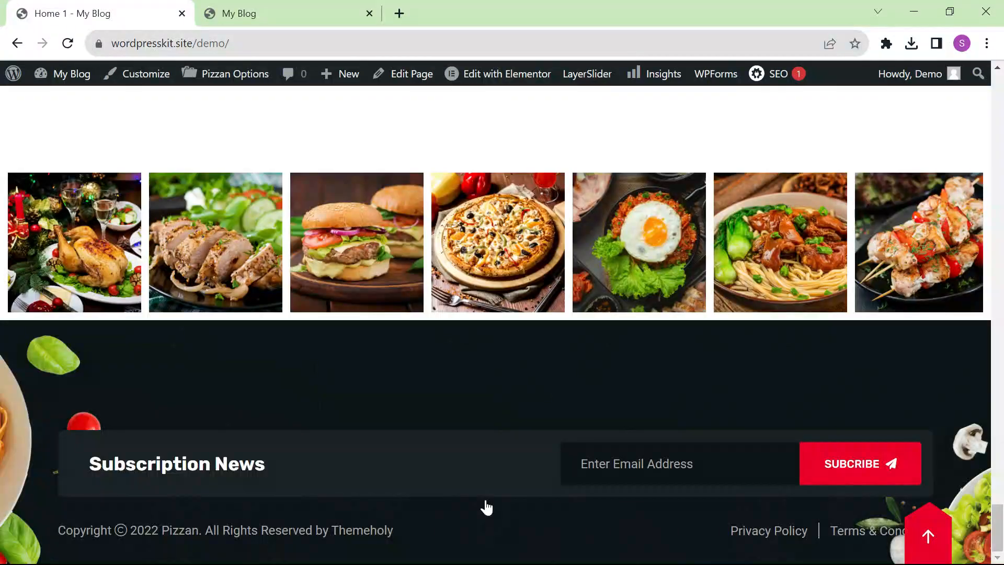
Open the demo home page in the Elementor editor, dismiss the AI image generator notification, and reset the browser zoom.
scroll(486, 506, up, 20)
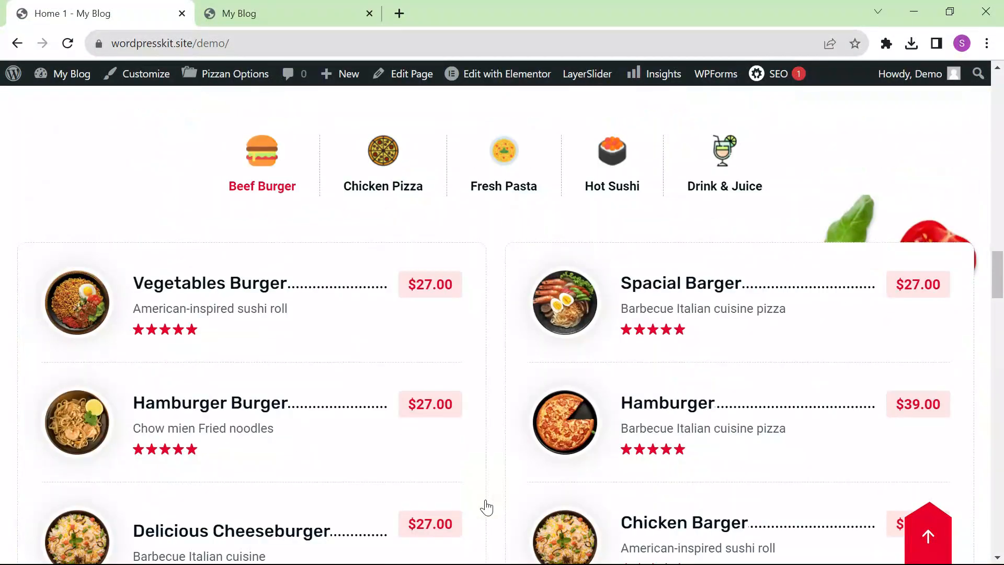
scroll(487, 506, up, 15)
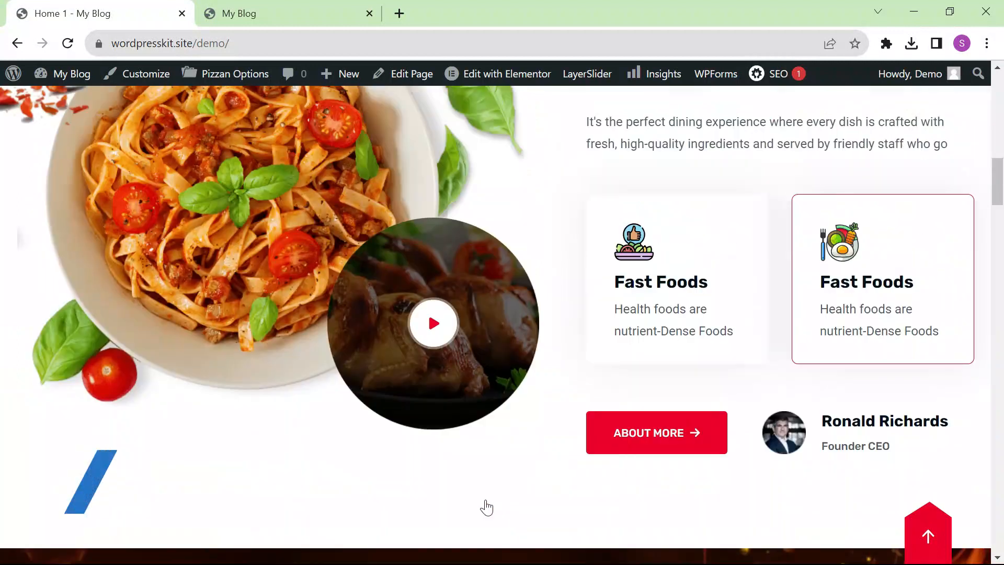
scroll(486, 506, up, 10)
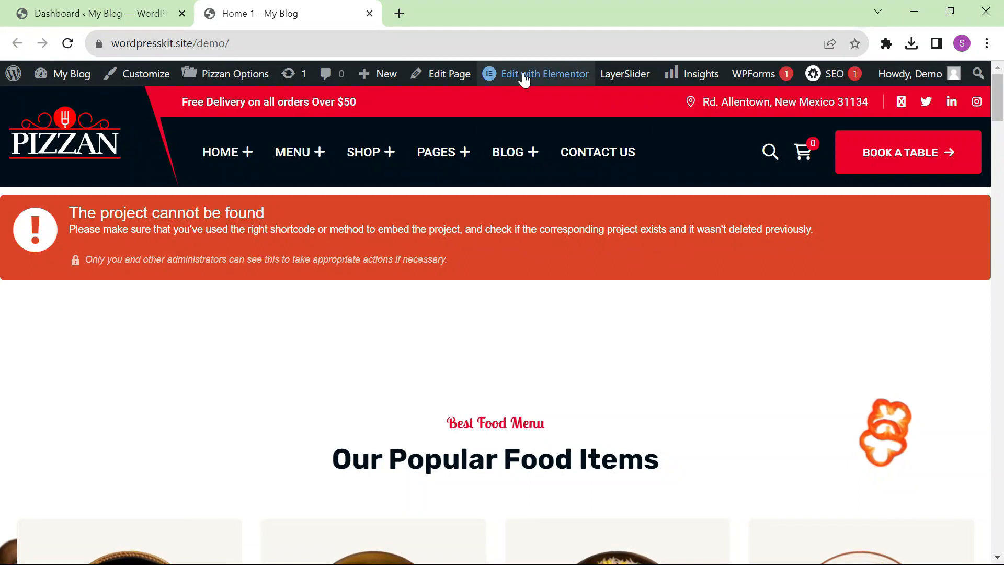
mouse_move(525, 80)
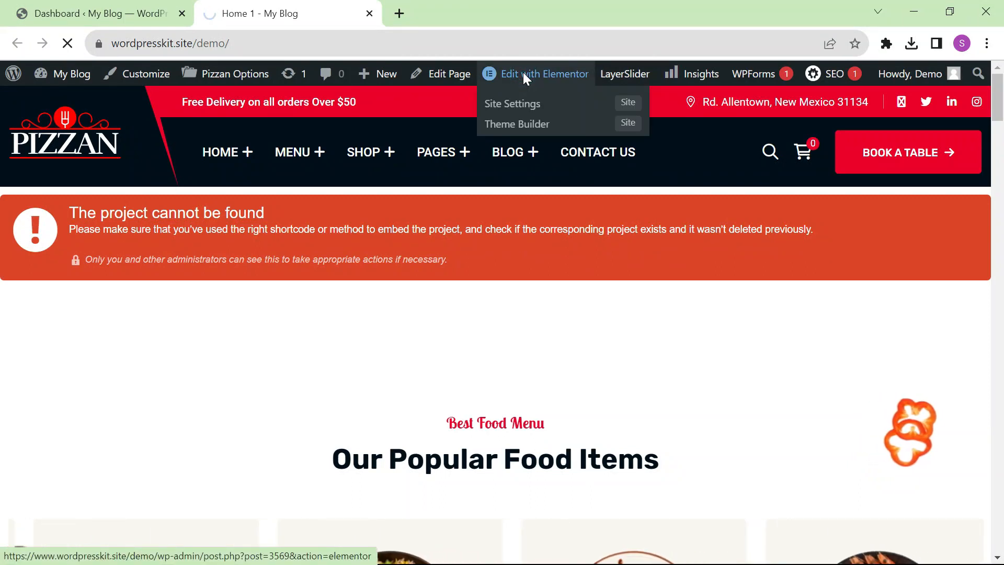
click(524, 75)
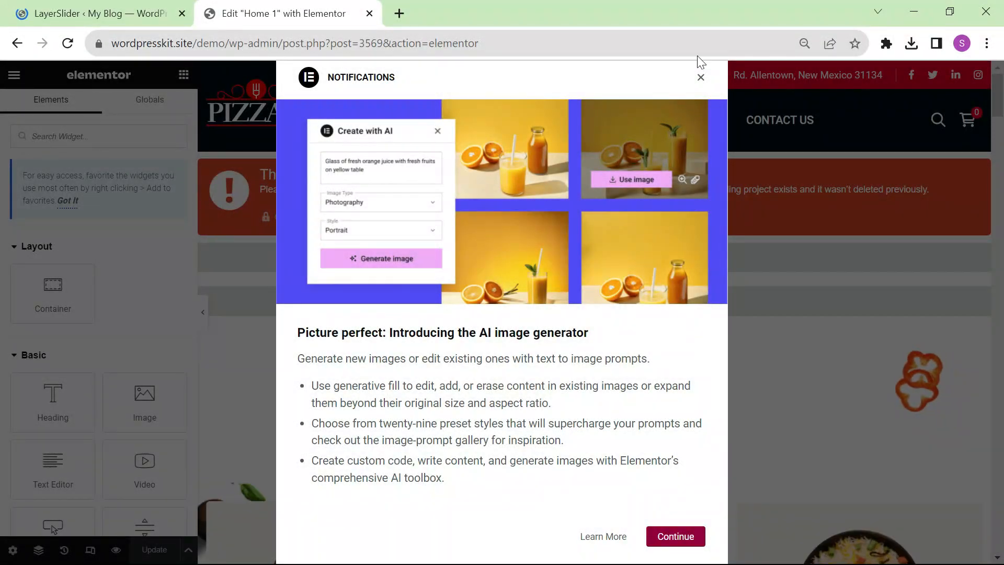
click(701, 77)
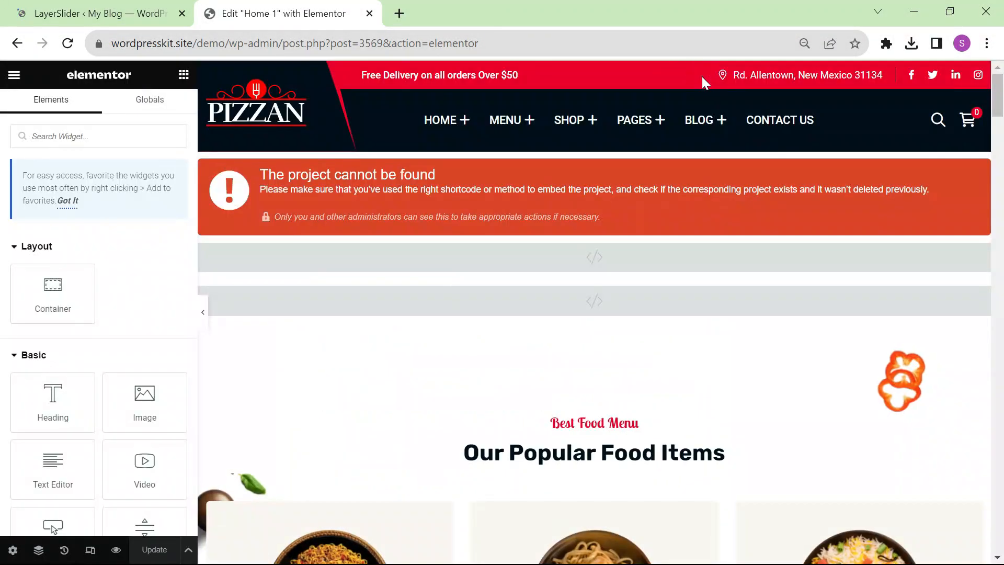
key(ctrl+0)
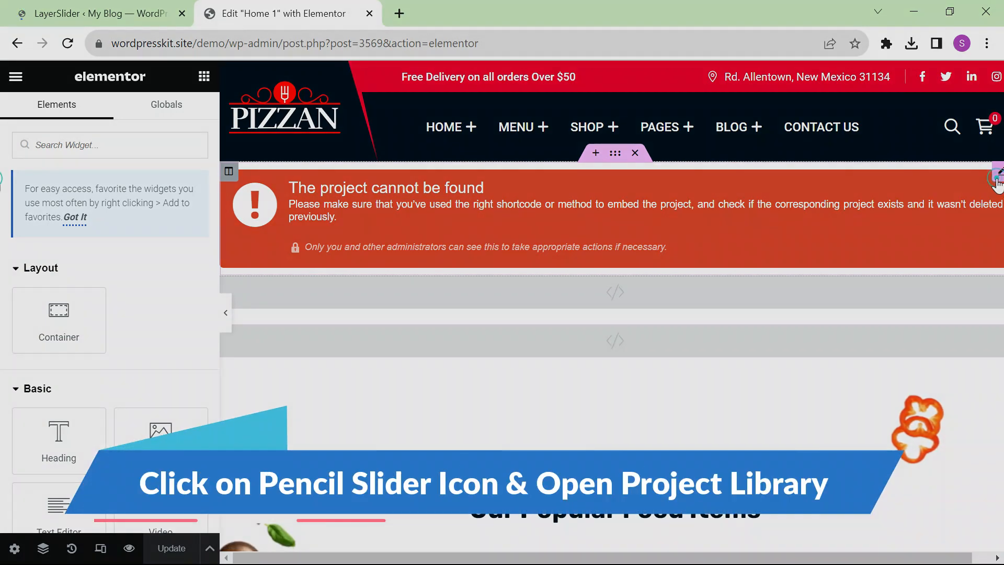
Assign the pizzan-3 project to the home page's LayerSlider widget and update the page.
click(998, 171)
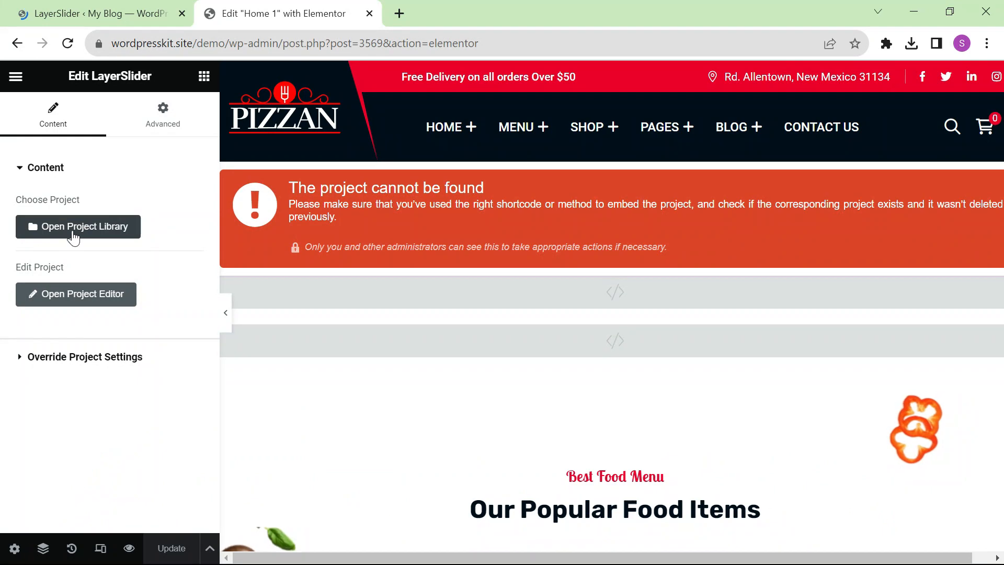
click(113, 231)
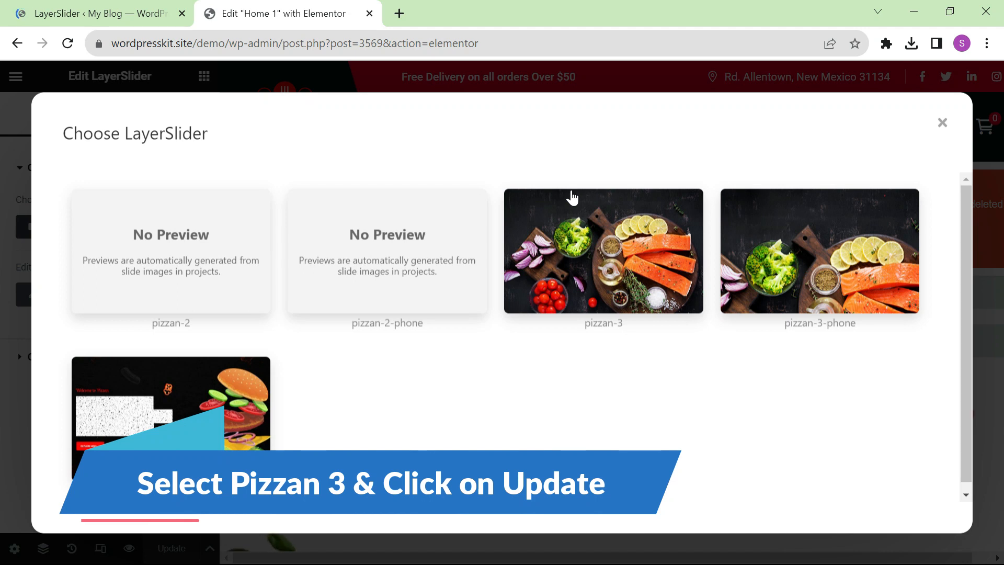
click(617, 271)
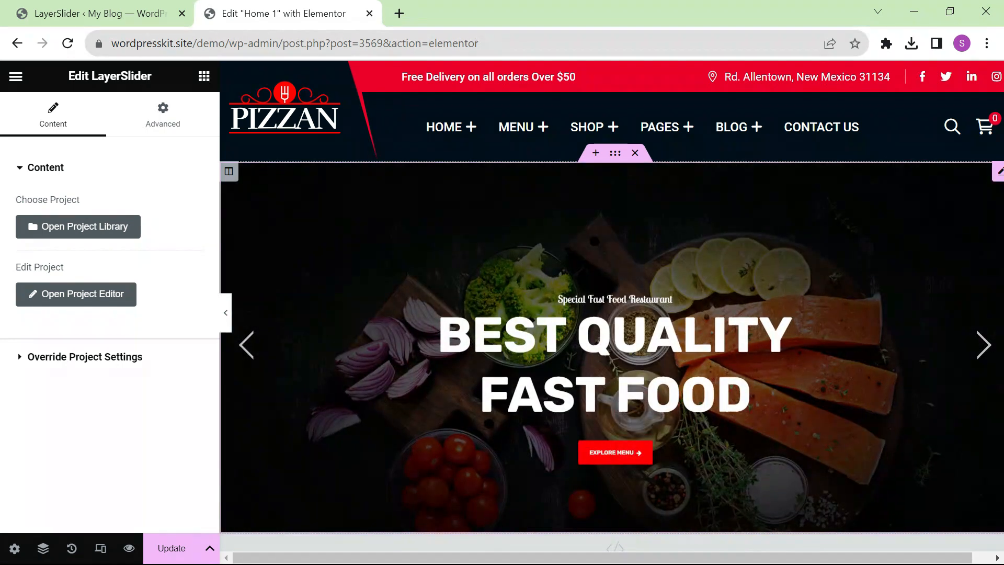
scroll(619, 275, down, 5)
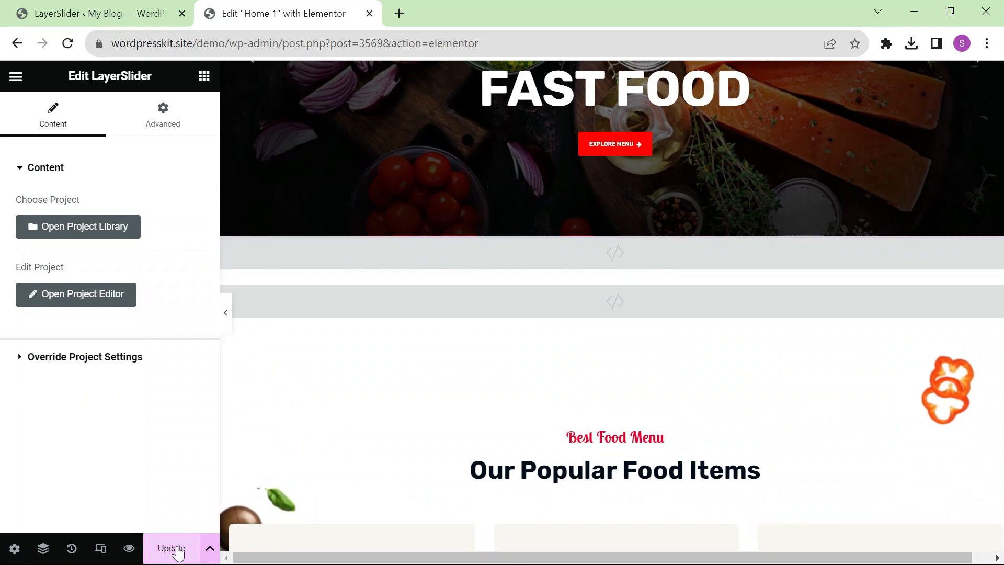
click(176, 549)
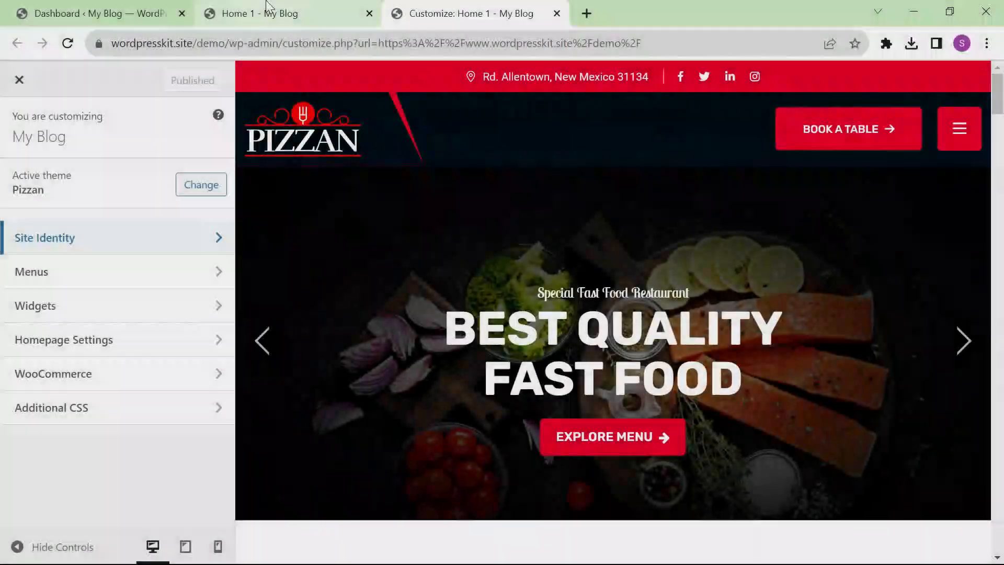
Return to the site's home page, open the Pizzan Options theme settings, and review the Header section's options.
click(267, 13)
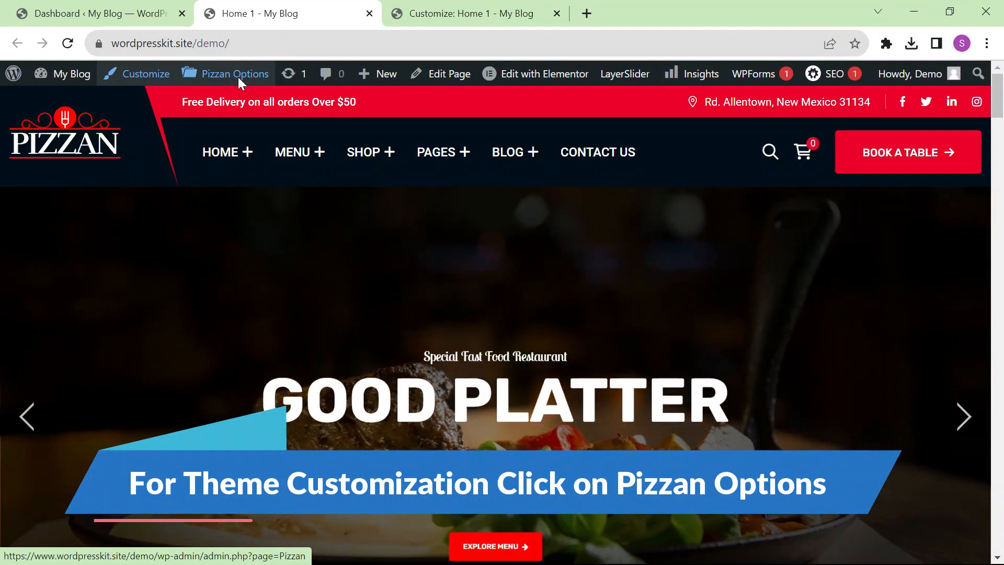
click(238, 79)
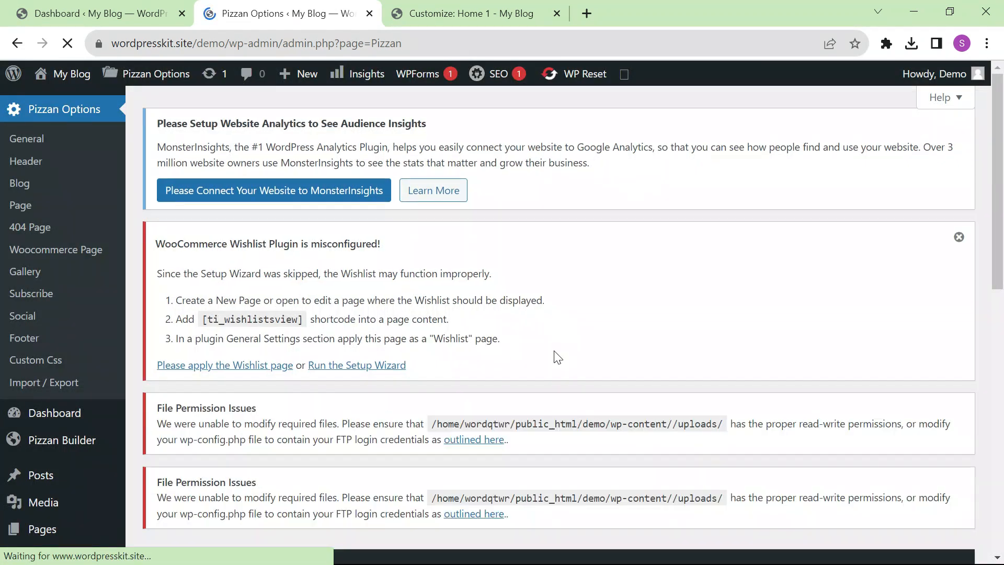
scroll(555, 354, down, 6)
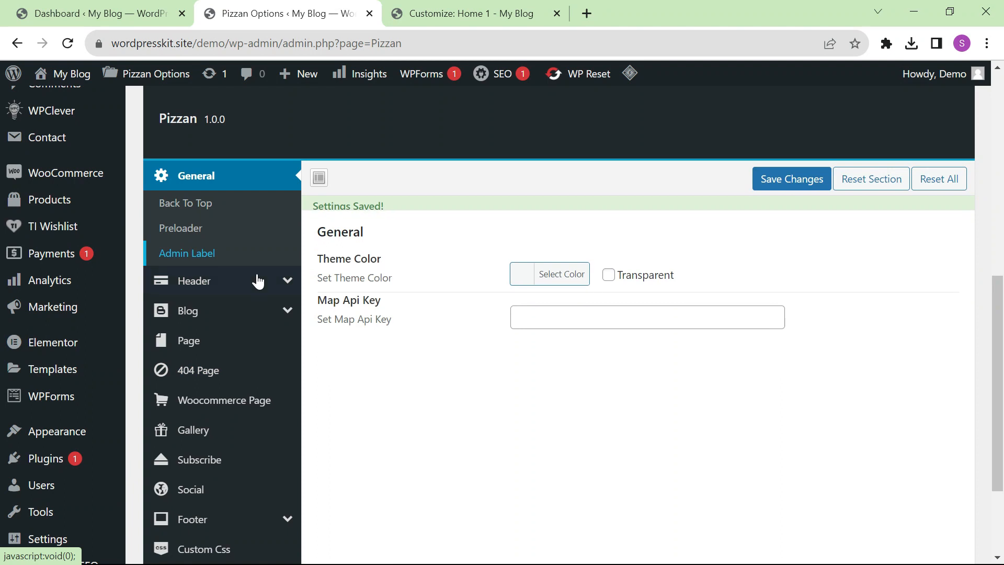
click(258, 282)
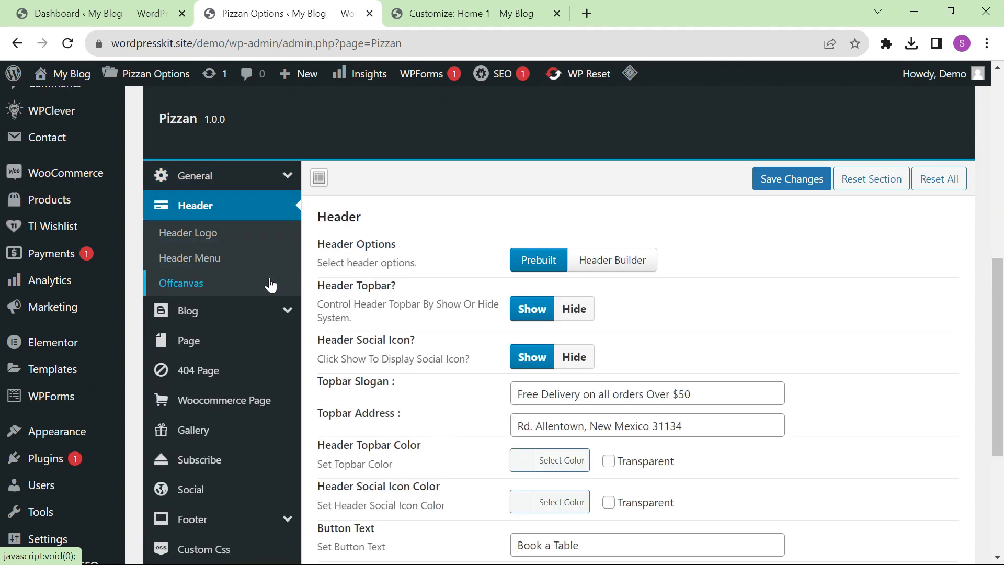
scroll(432, 354, down, 5)
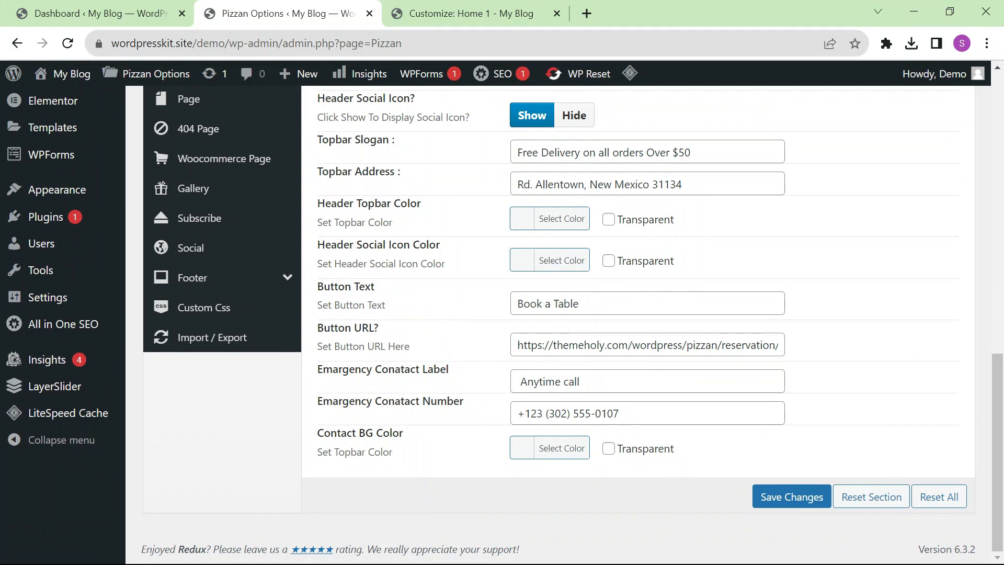
click(663, 345)
click(658, 381)
scroll(665, 381, up, 5)
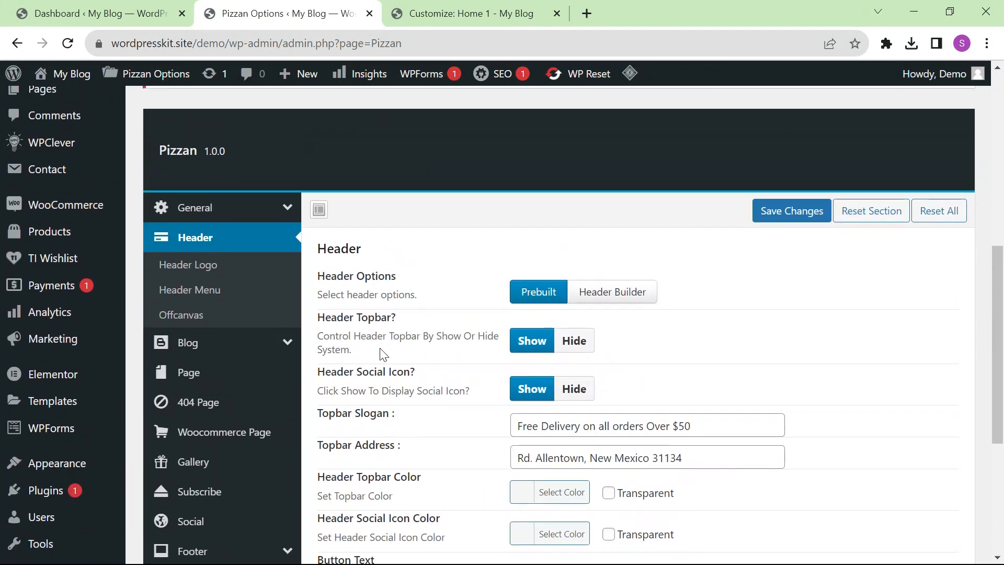
Look through the Header Logo, Blog and General sections of the Pizzan theme options.
click(201, 263)
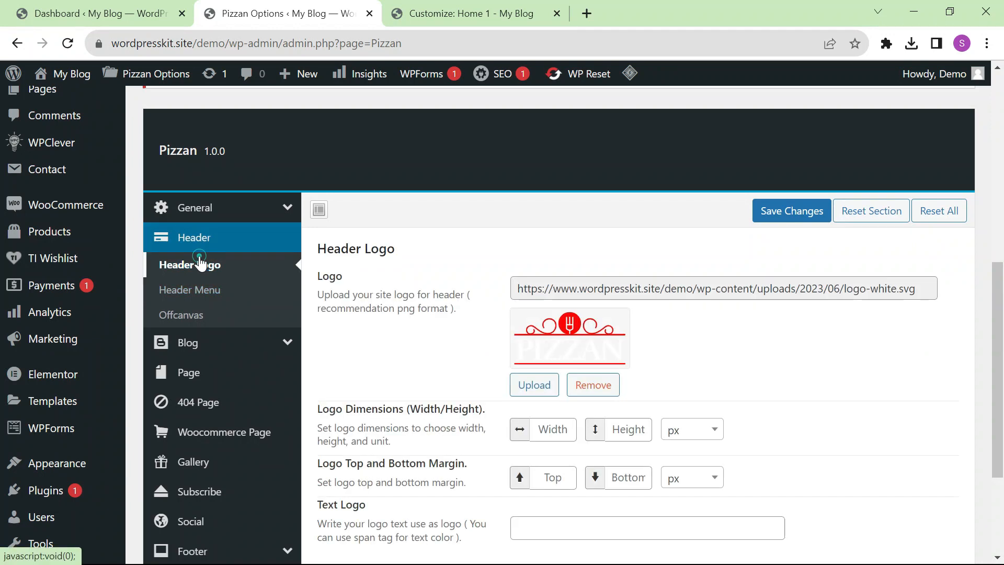
scroll(579, 452, down, 2)
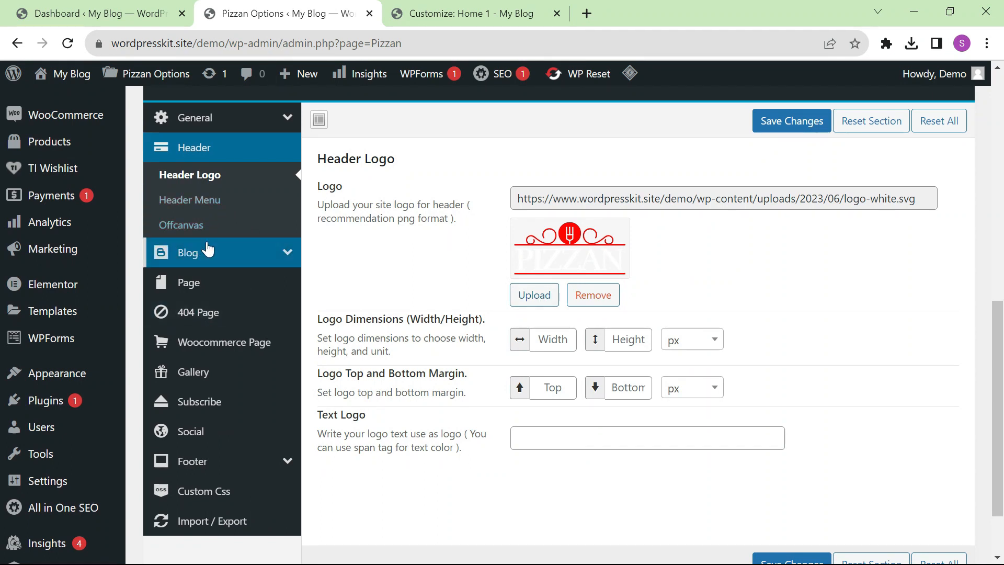
click(267, 257)
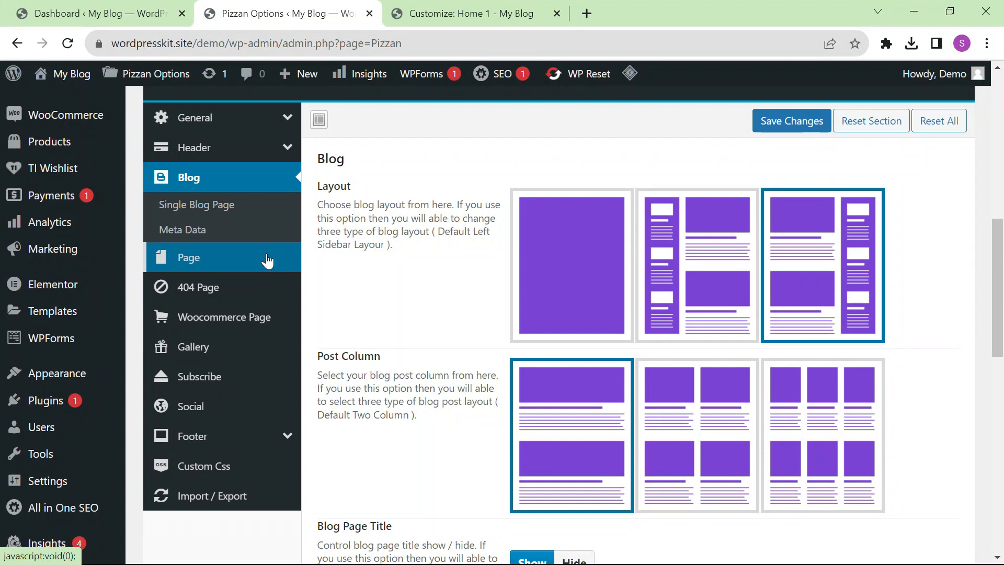
scroll(265, 258, up, 2)
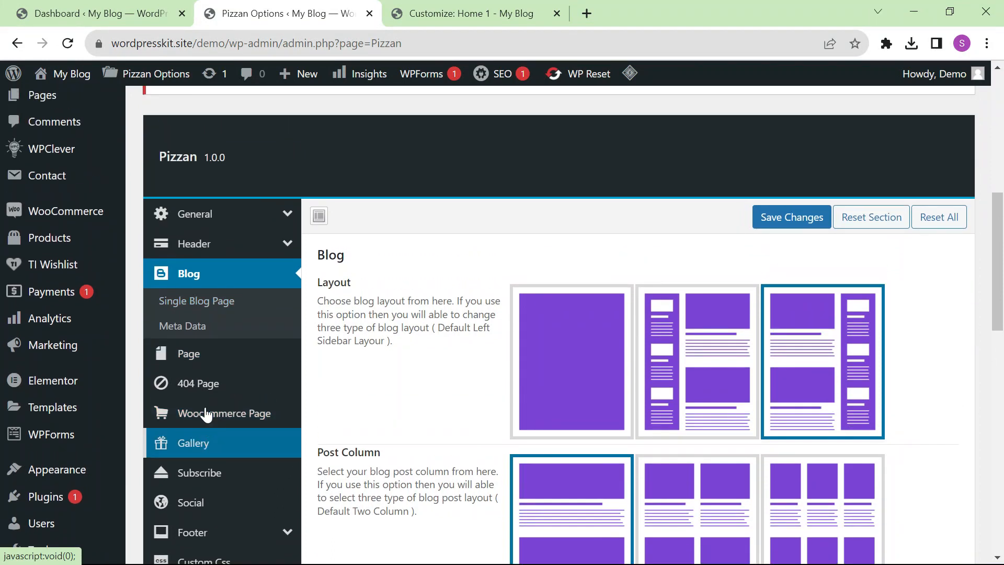
click(258, 228)
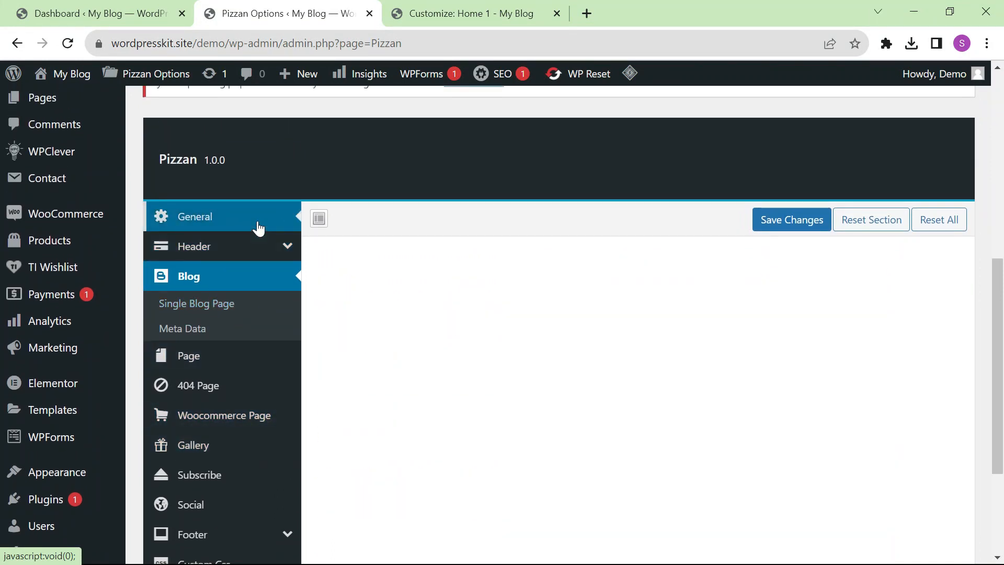
scroll(258, 290, down, 4)
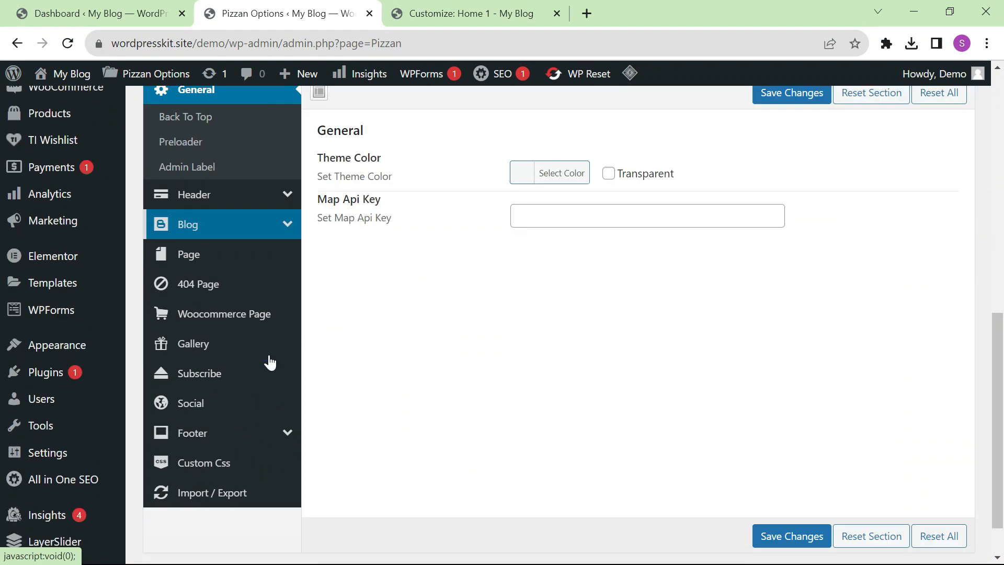
scroll(269, 360, up, 2)
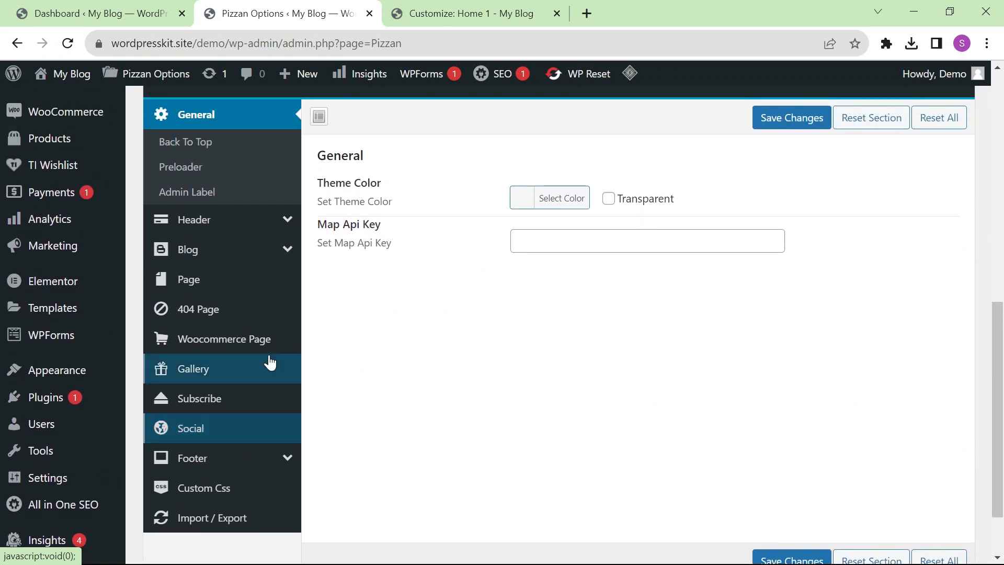
scroll(270, 361, up, 5)
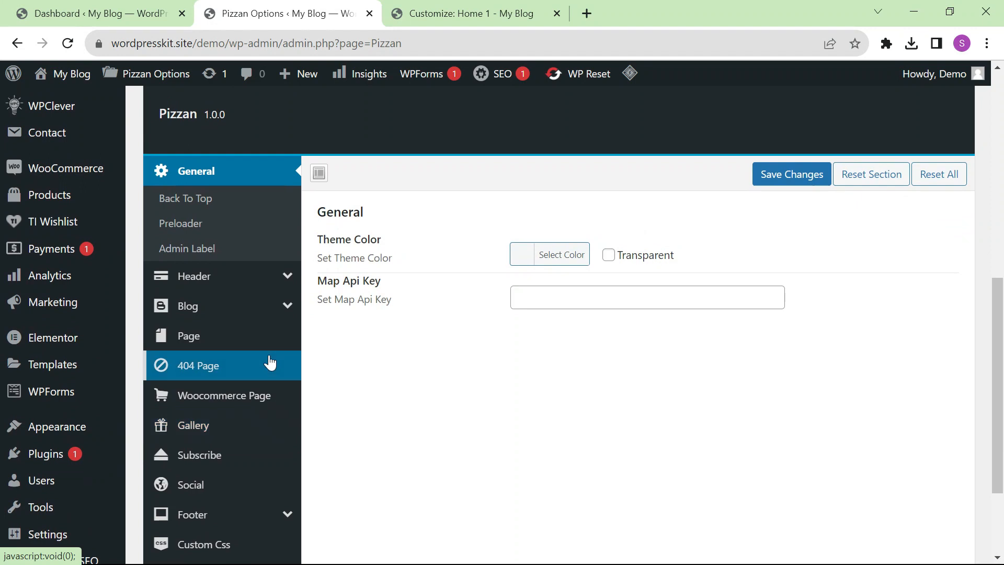
scroll(270, 361, up, 5)
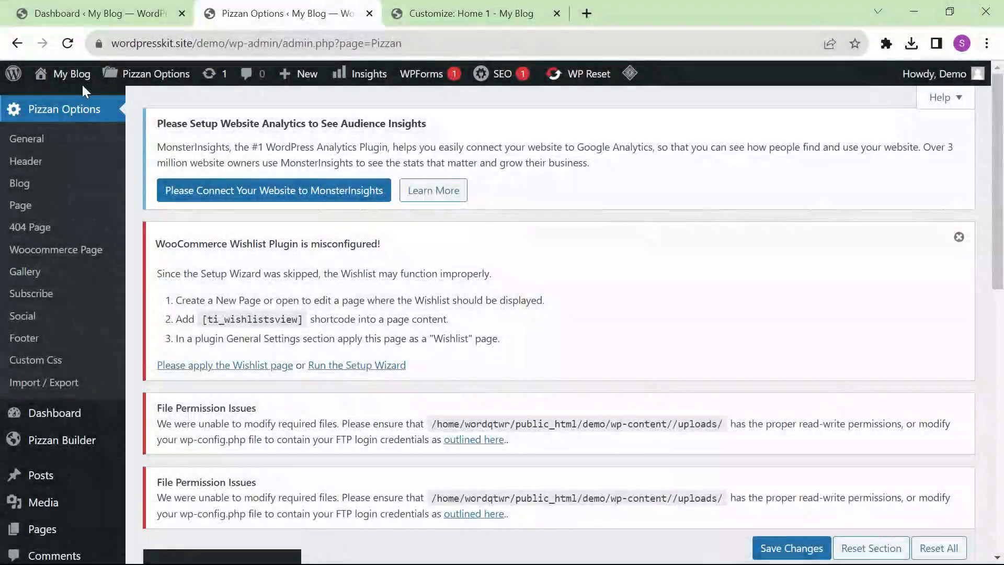
Change the site title to "Best Food" in WordPress's General Settings and save the changes.
mouse_move(69, 82)
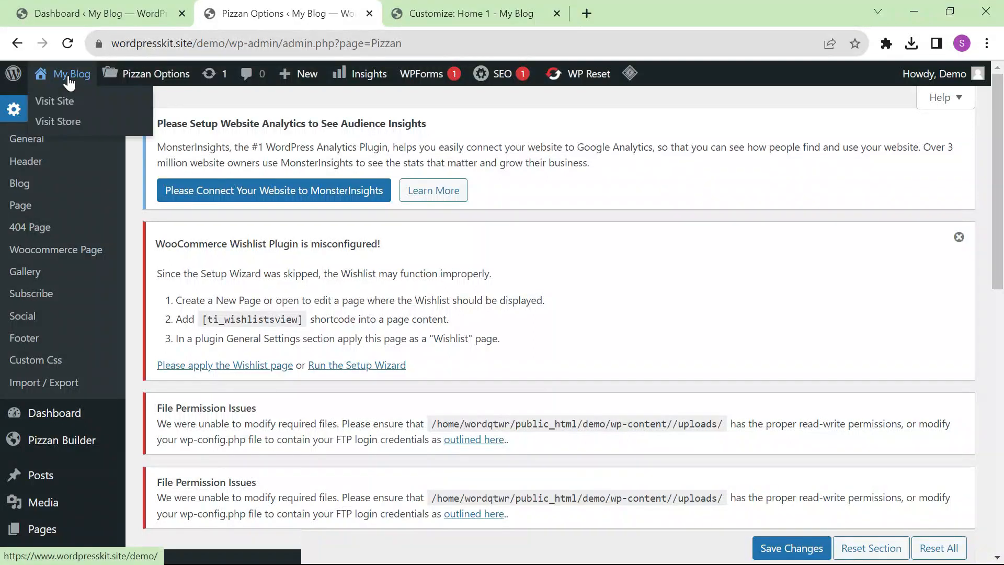
scroll(89, 387, down, 8)
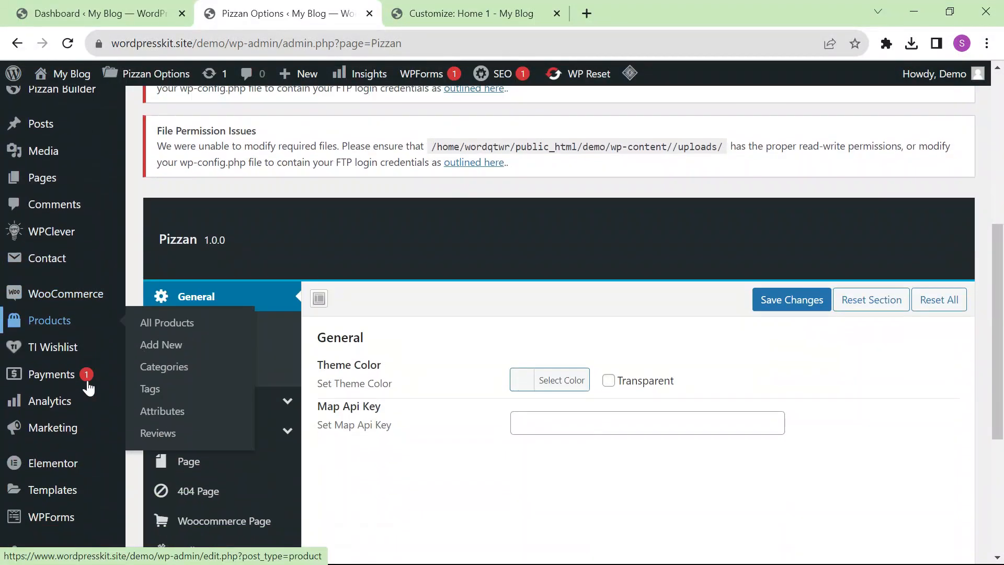
scroll(88, 388, down, 4)
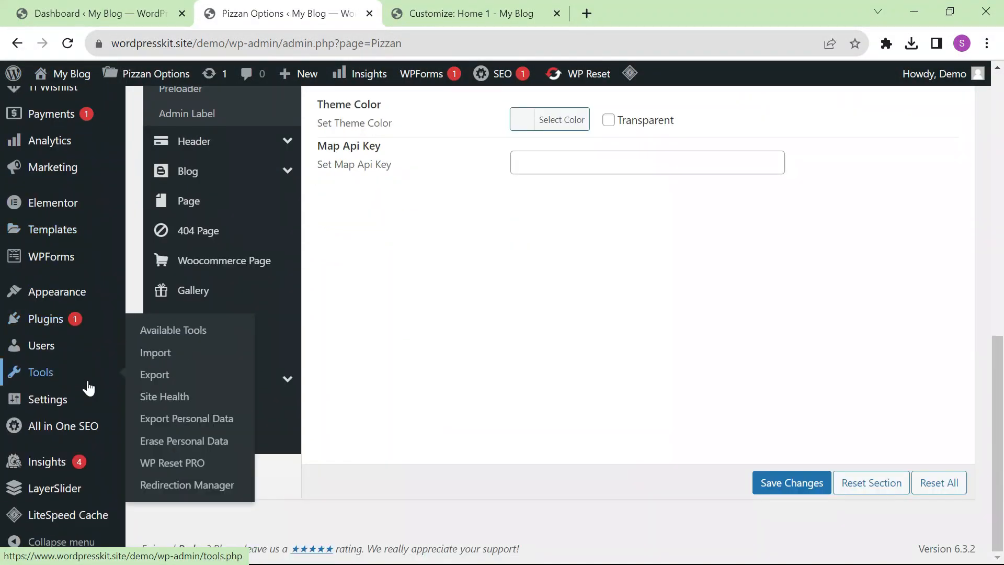
mouse_move(49, 408)
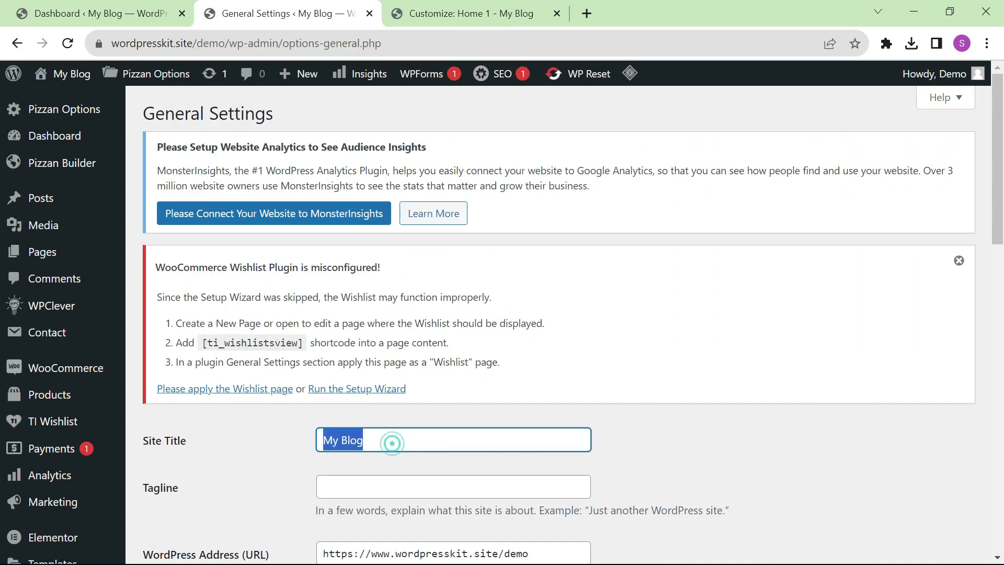
text(Be)
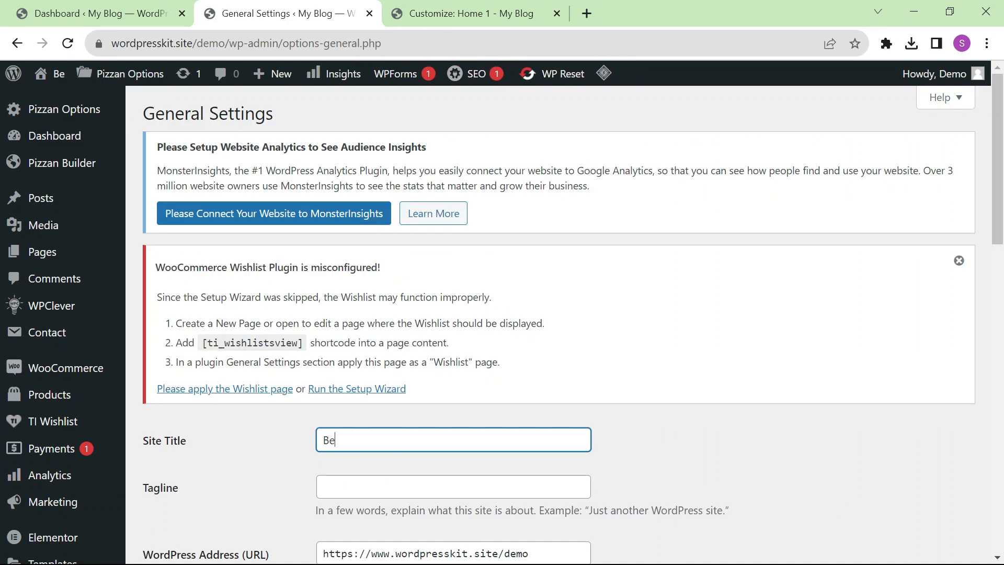
text(st Food)
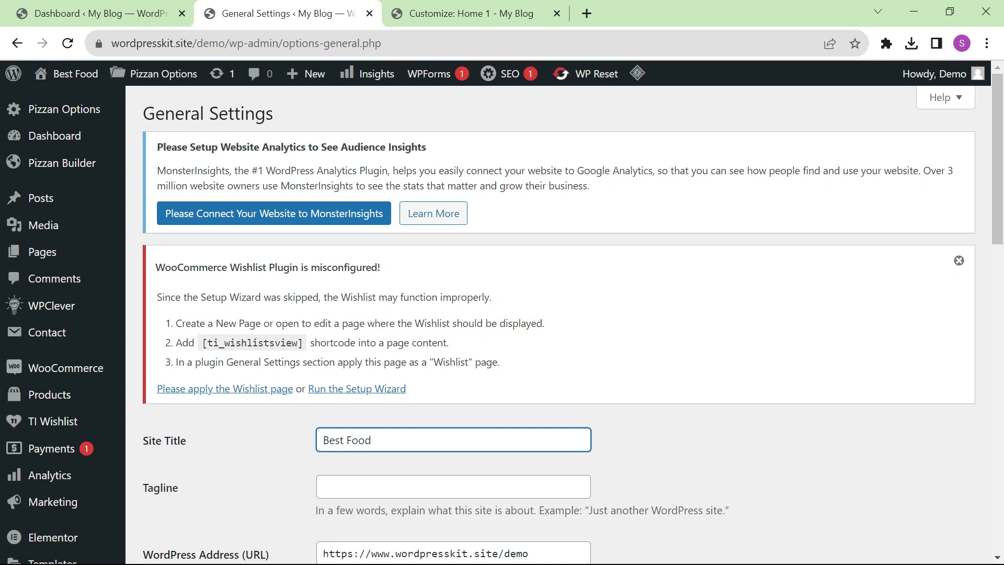
scroll(393, 451, down, 15)
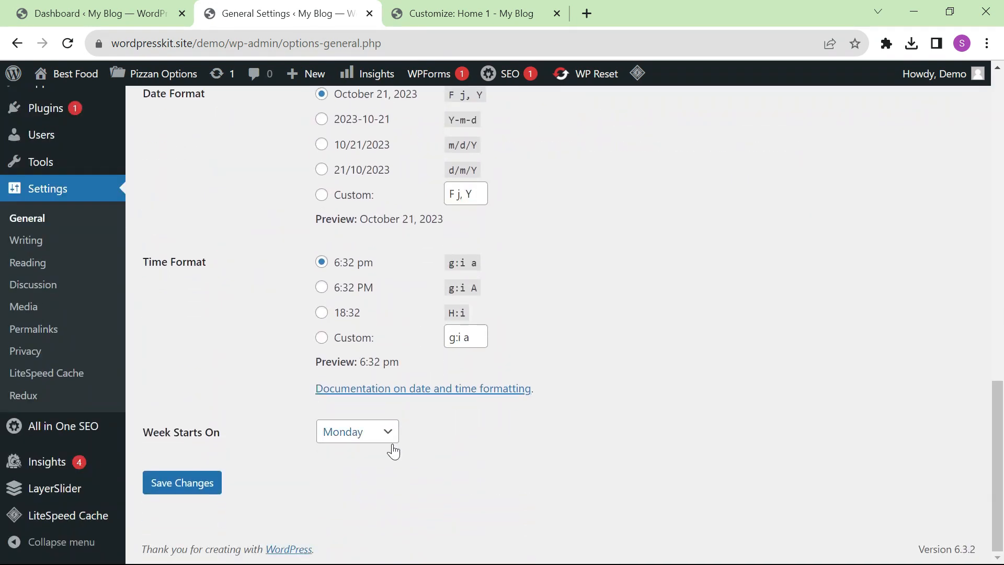
click(195, 484)
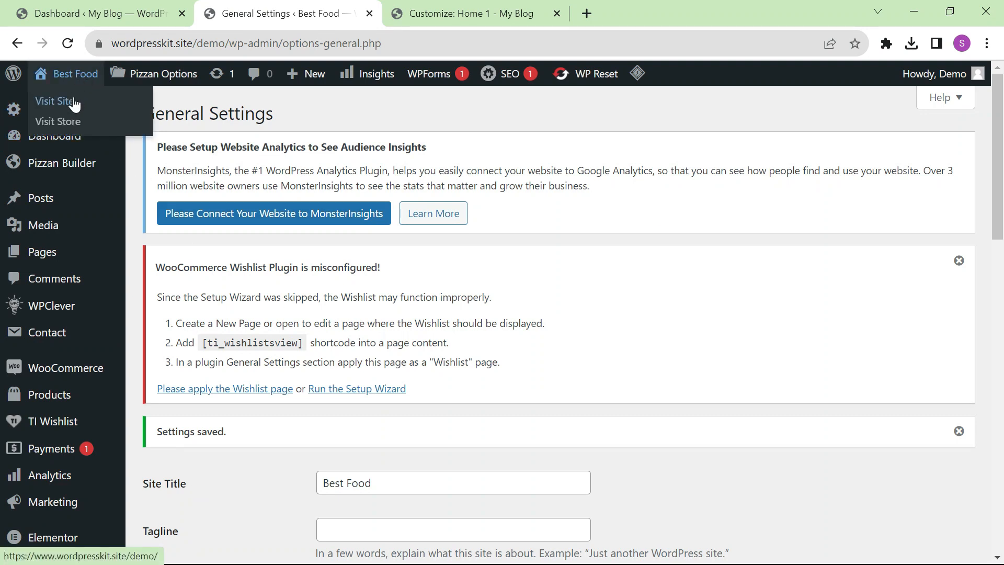
View the live site's Home 1 page in a new tab and review it from the slider down to the footer.
click(651, 7)
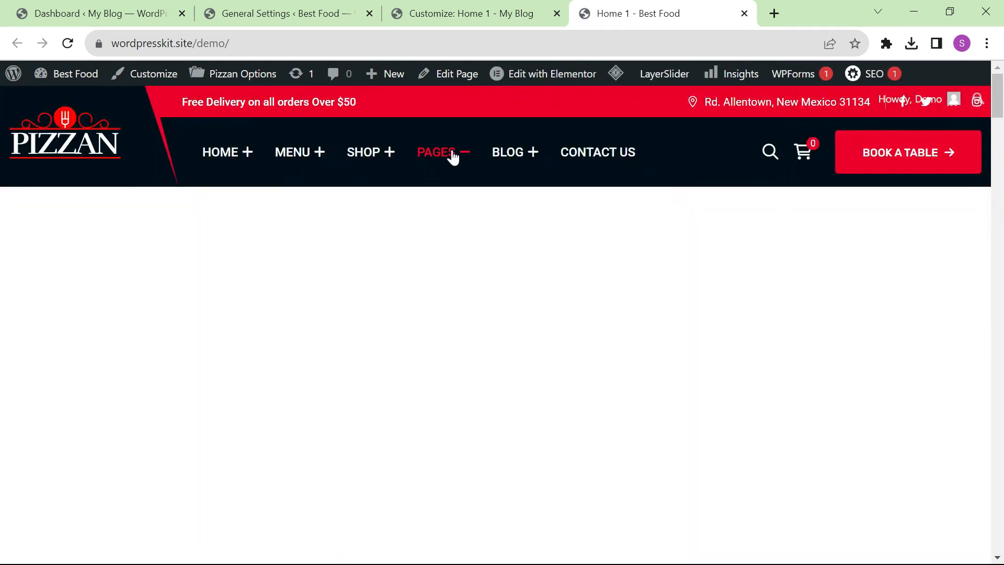
mouse_move(451, 154)
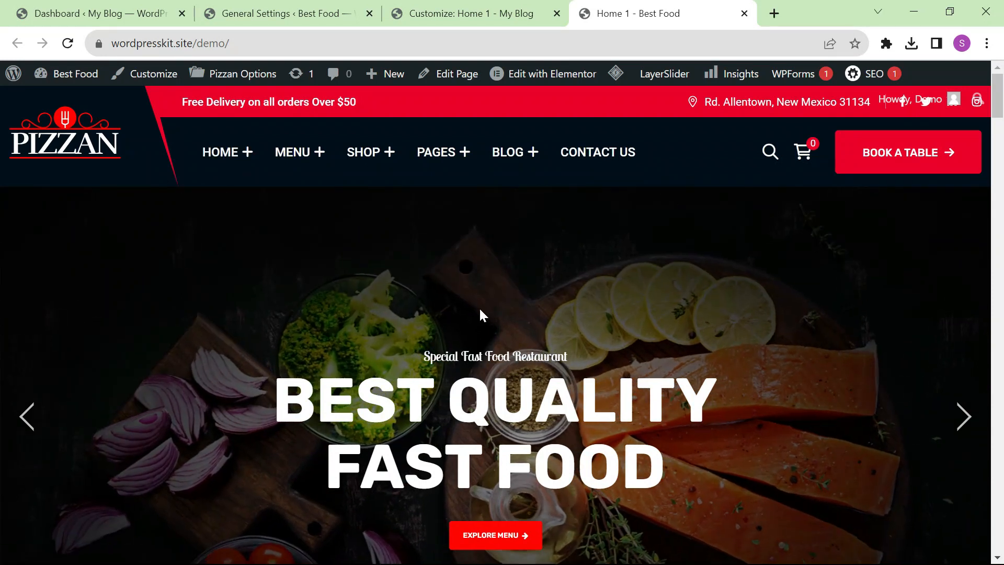
scroll(479, 308, down, 3)
scroll(479, 309, down, 15)
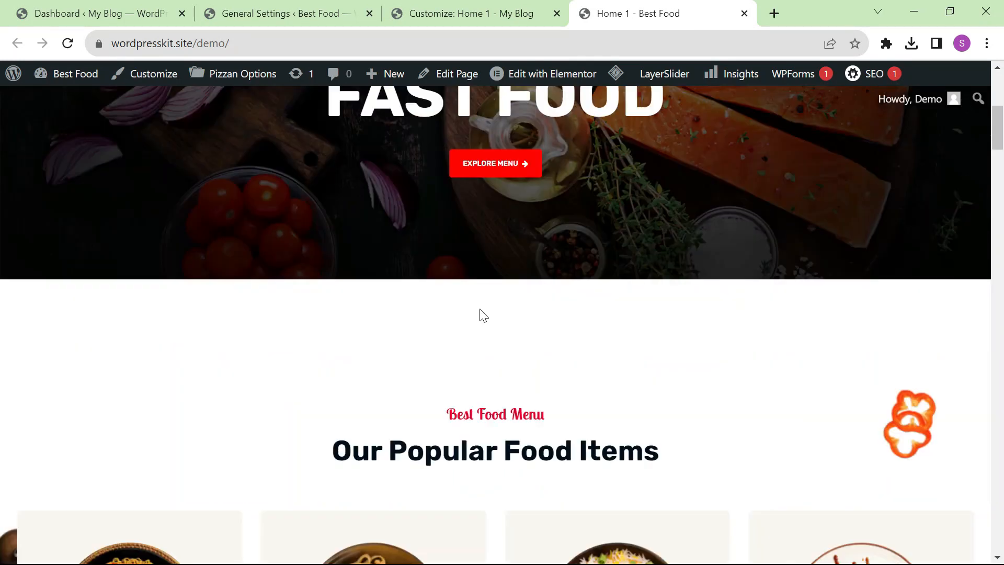
scroll(480, 311, down, 15)
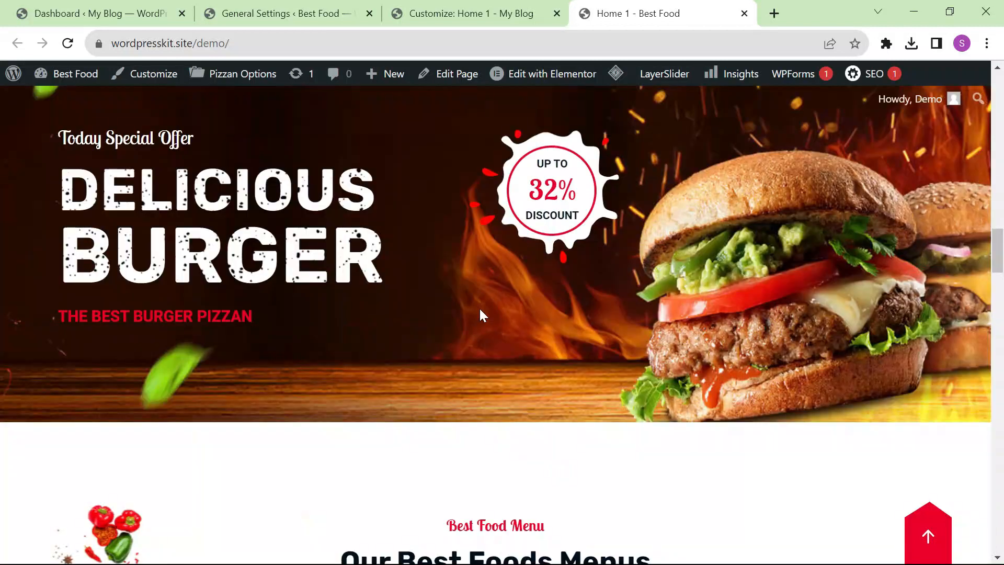
scroll(479, 309, down, 15)
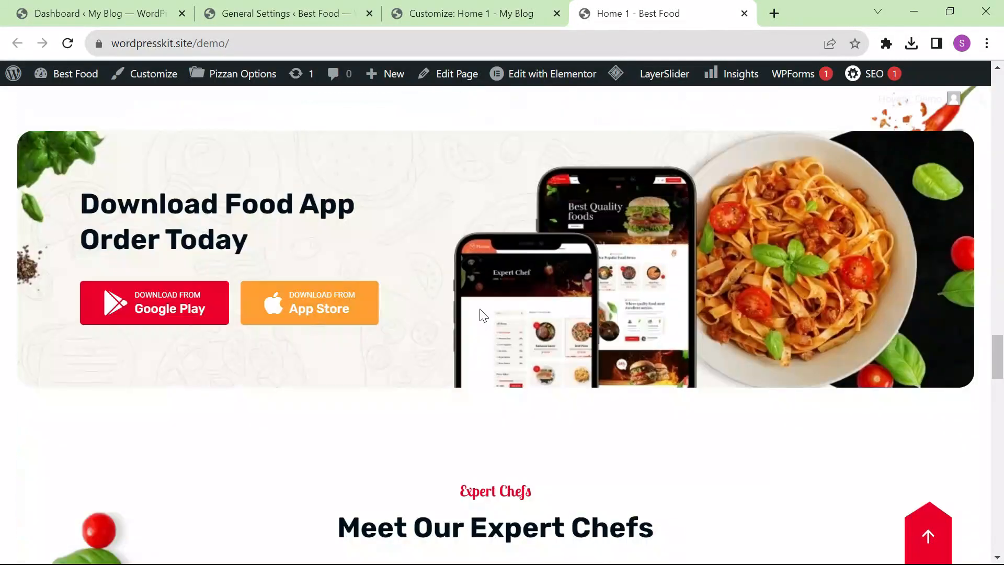
scroll(481, 315, down, 15)
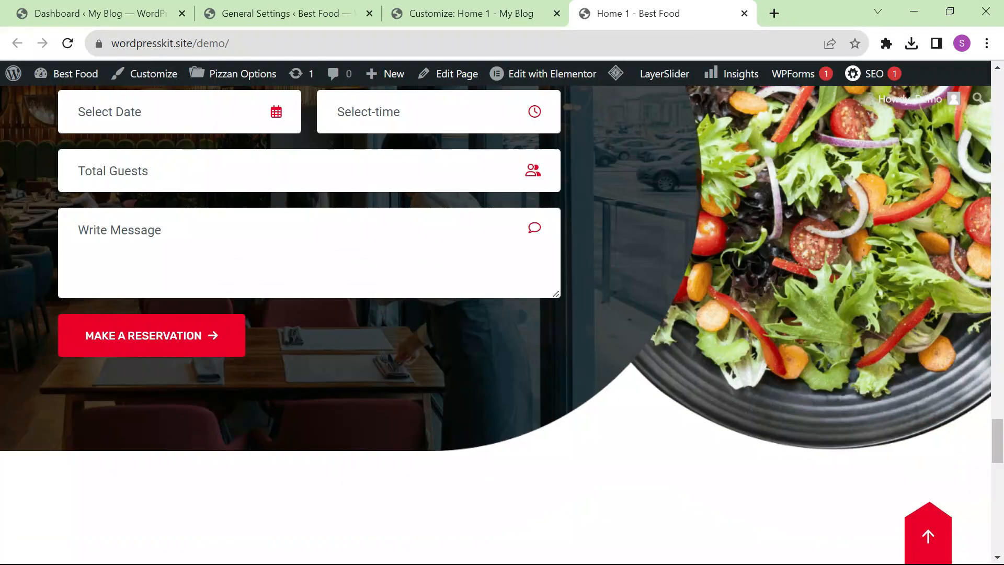
scroll(482, 314, down, 9)
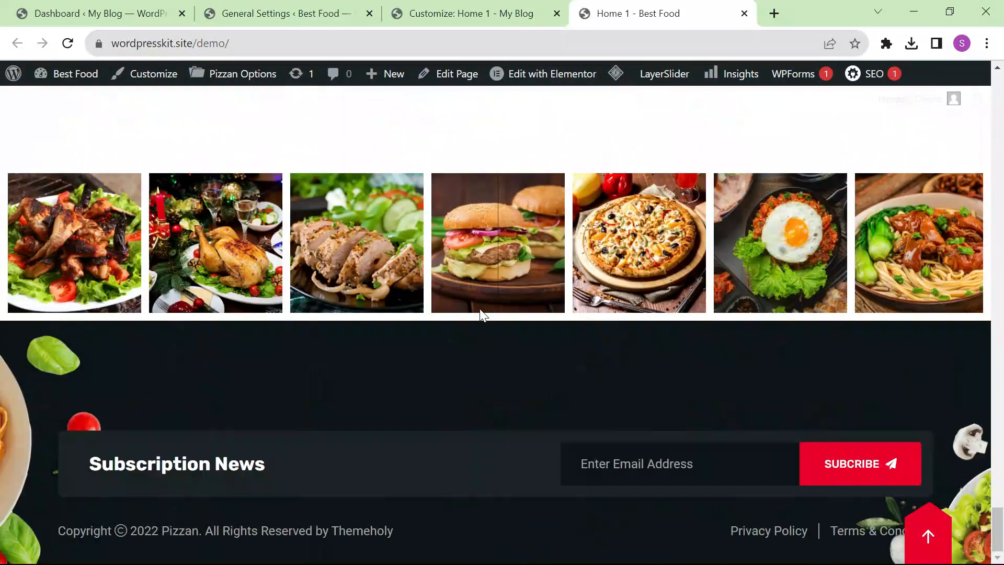
scroll(482, 314, up, 12)
scroll(482, 314, up, 20)
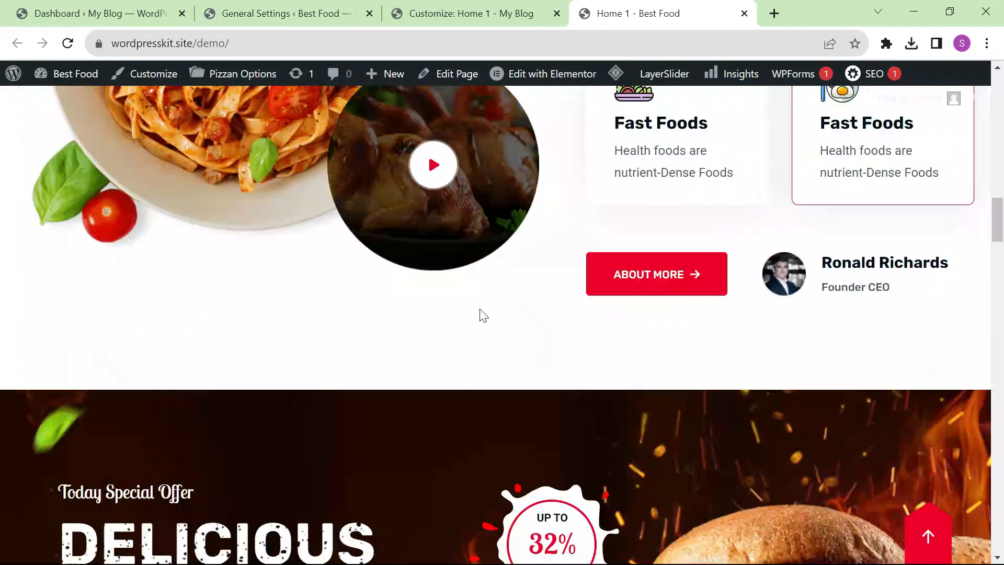
scroll(481, 314, up, 10)
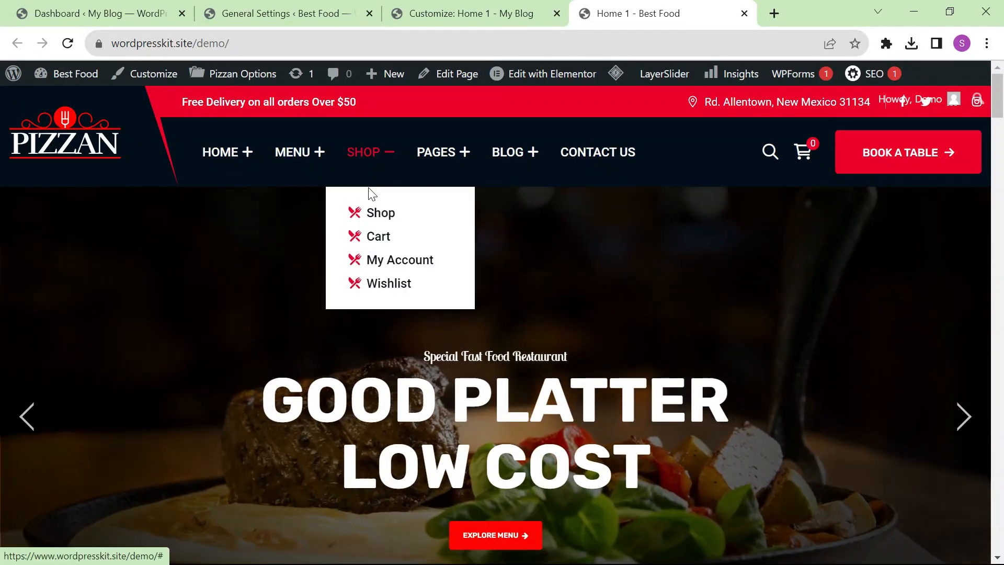
Check the site's navigation submenus and examine the popular food items, About Company and burger offer sections again.
mouse_move(310, 152)
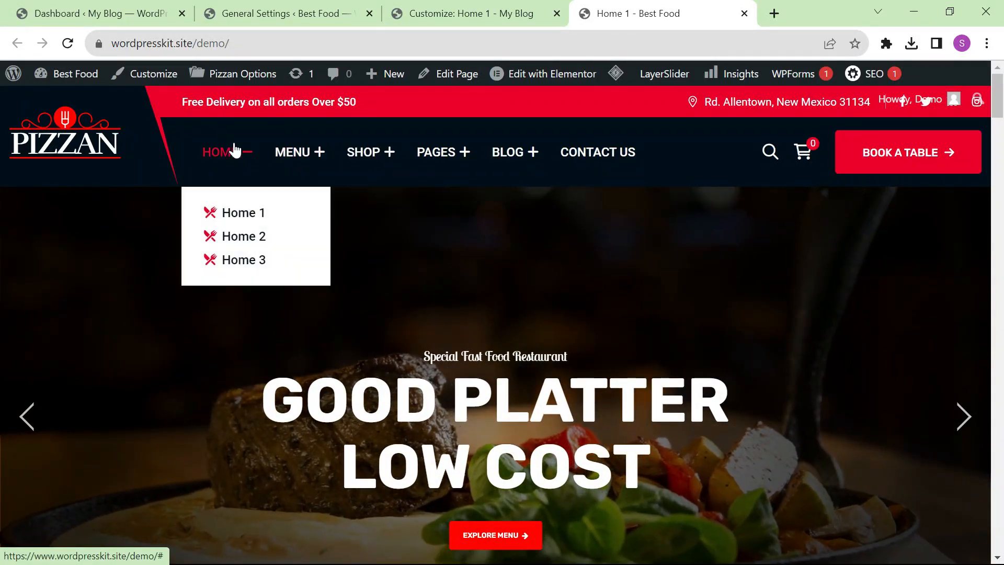
scroll(579, 432, down, 5)
scroll(578, 431, down, 10)
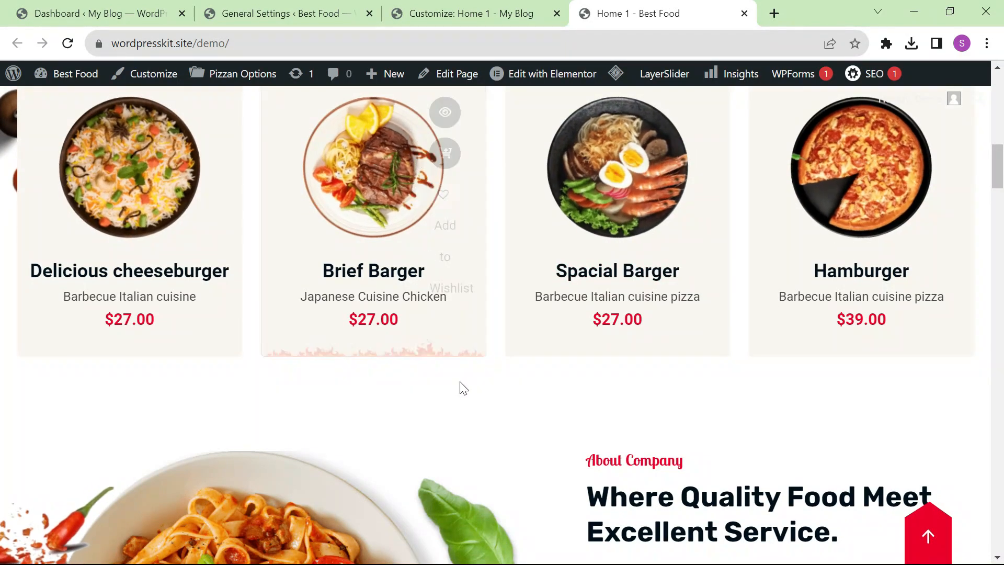
scroll(463, 388, down, 10)
scroll(460, 388, down, 10)
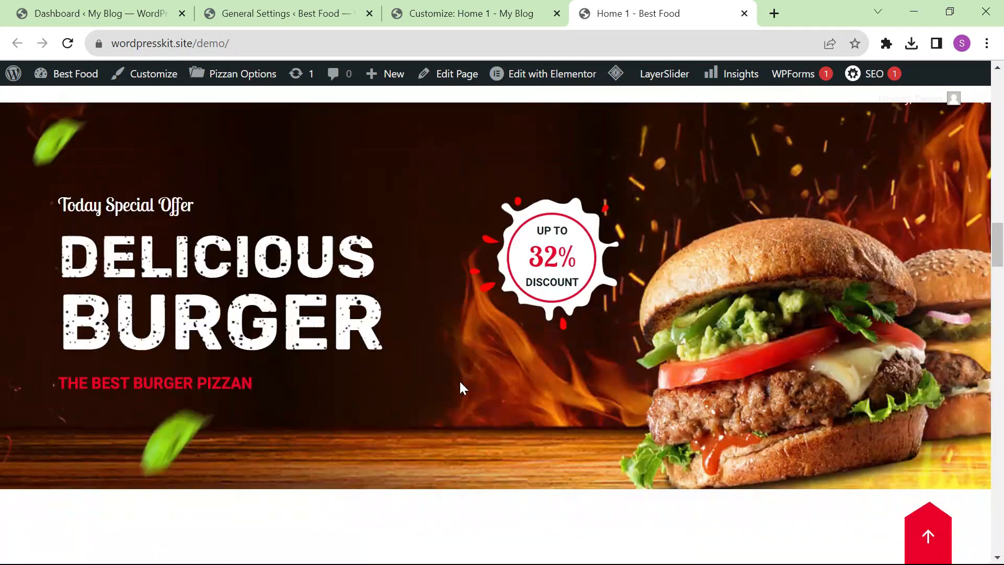
scroll(460, 386, up, 20)
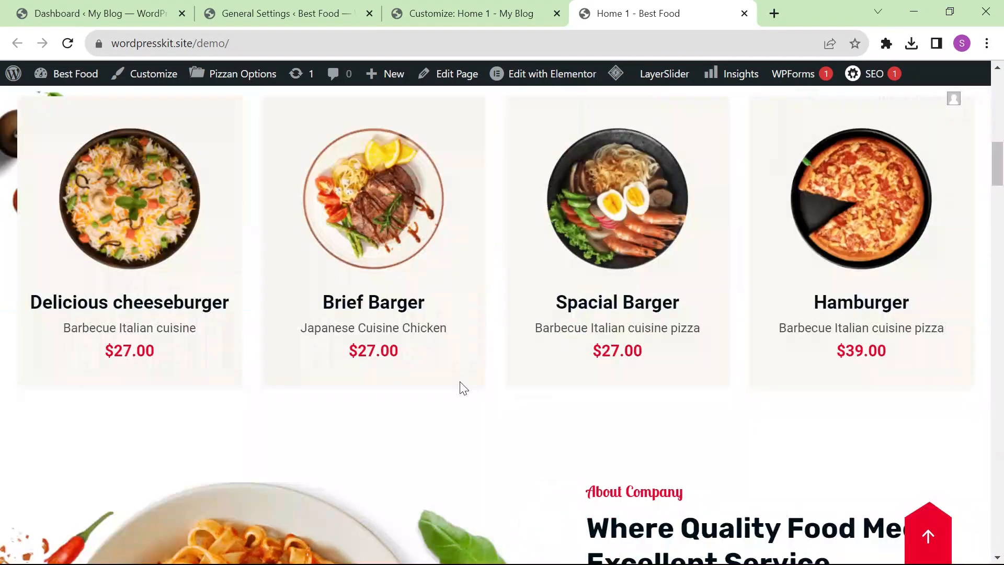